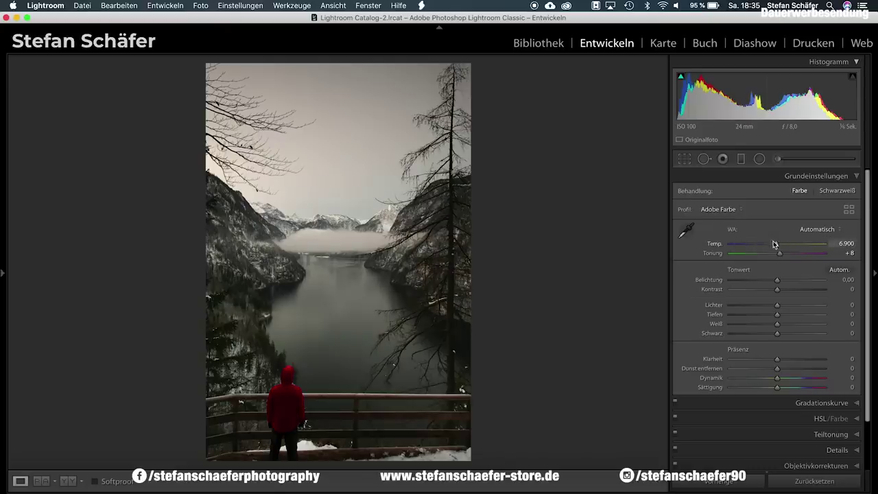
- Cool the white balance to Temp 4,714 and shift Tint to +10 for a bluer lake
drag(773, 243, 765, 247)
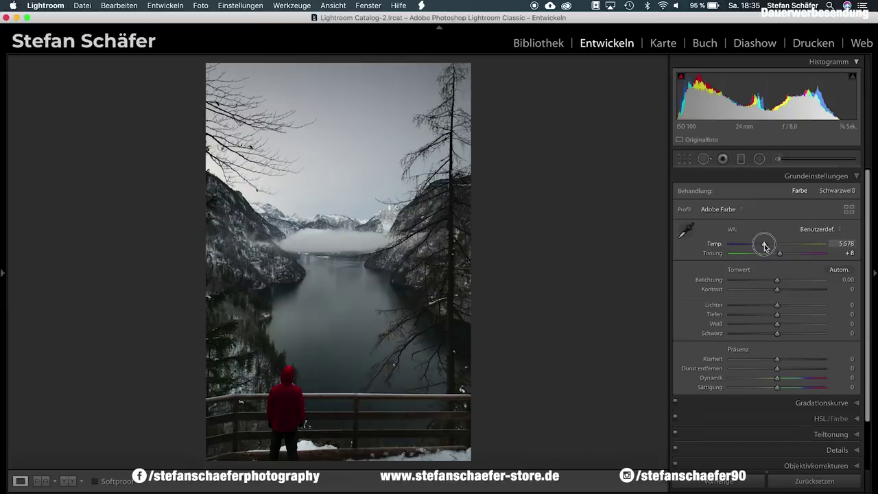
drag(765, 246, 758, 247)
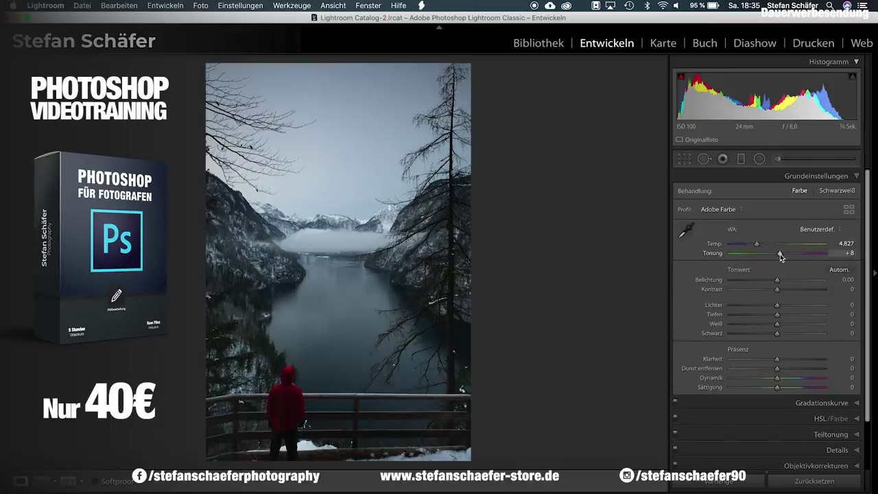
drag(780, 254, 757, 246)
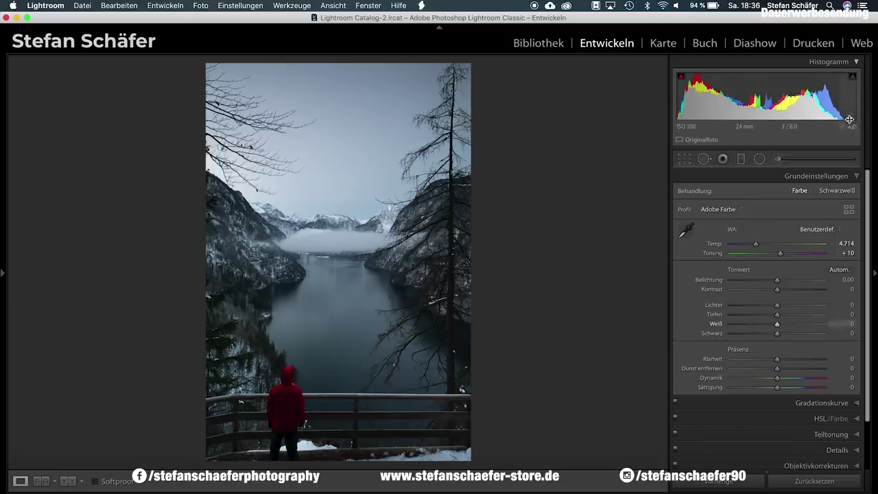
- Set Exposure to +0.60, Highlights to −26 and Shadows to +20 in the Basic panel
drag(779, 282, 783, 281)
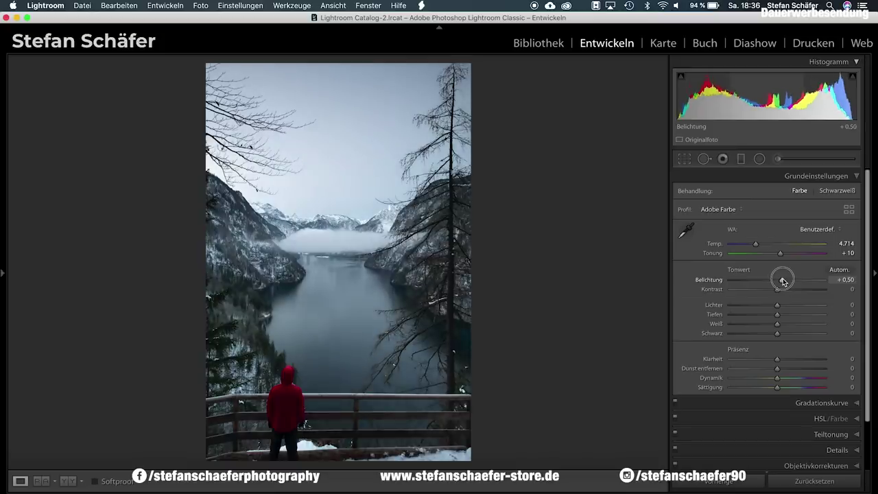
drag(784, 281, 784, 282)
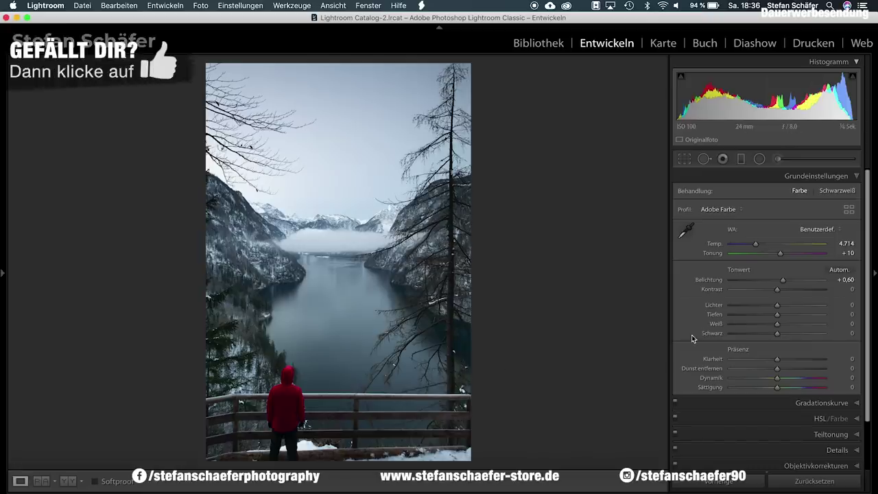
mouse_move(778, 309)
mouse_down()
mouse_move(765, 309)
mouse_move(790, 315)
mouse_up()
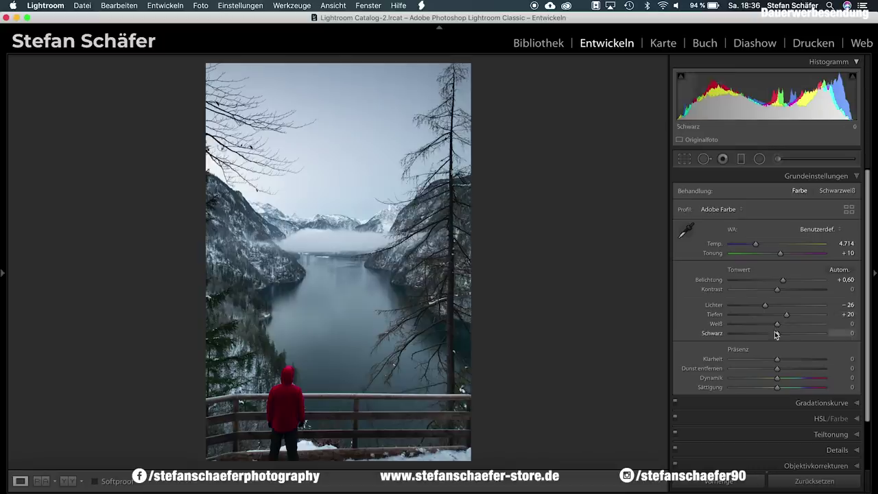
- Set Blacks to −28 and Whites to +26, checking clipping with the Alt preview
drag(777, 336, 768, 336)
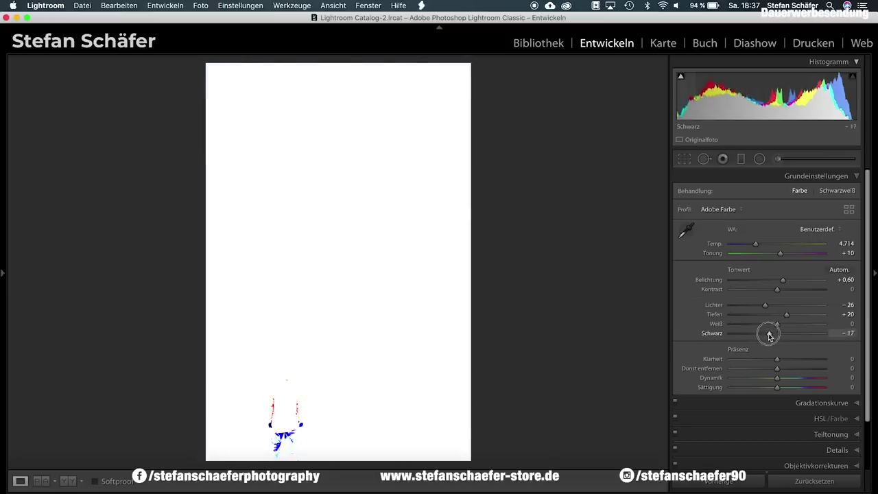
drag(768, 336, 764, 336)
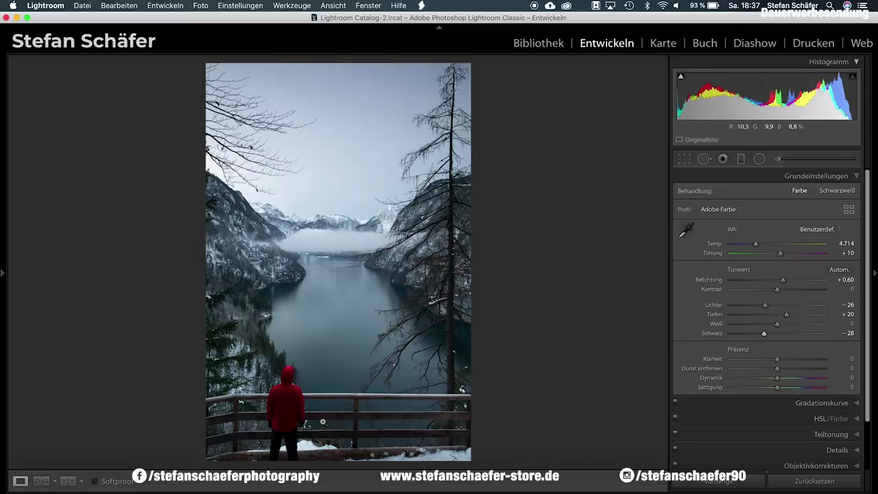
key(alt)
drag(777, 328, 788, 327)
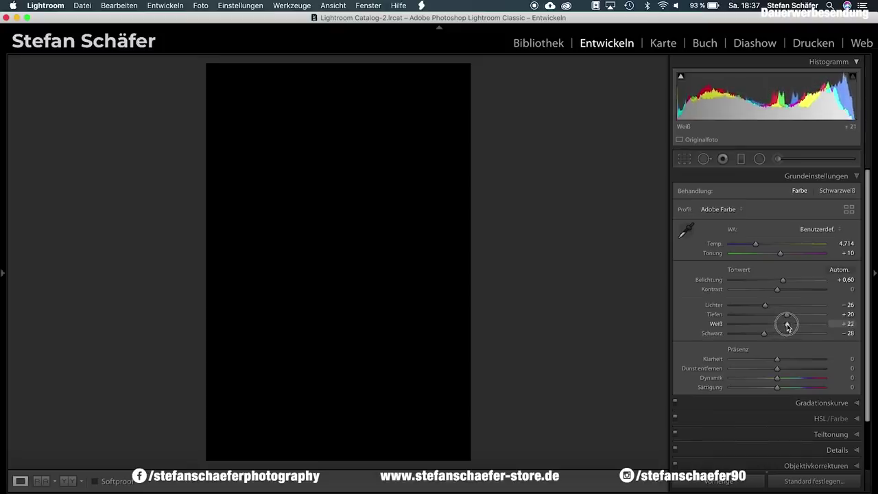
drag(787, 327, 790, 327)
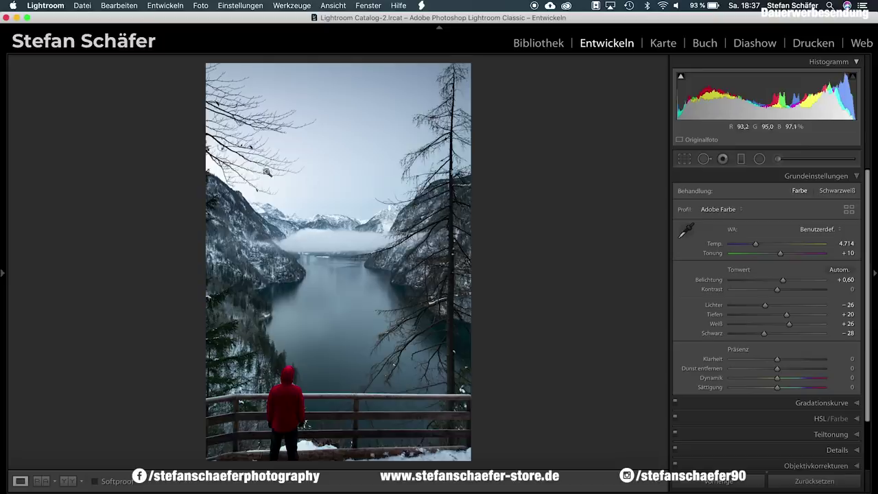
- Raise Contrast to about +15 and lift the Blacks slightly
drag(780, 290, 787, 288)
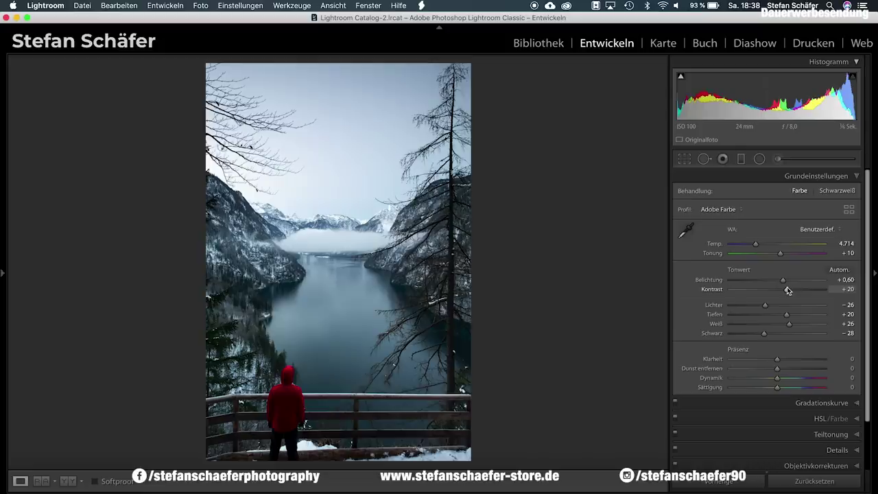
drag(788, 290, 786, 290)
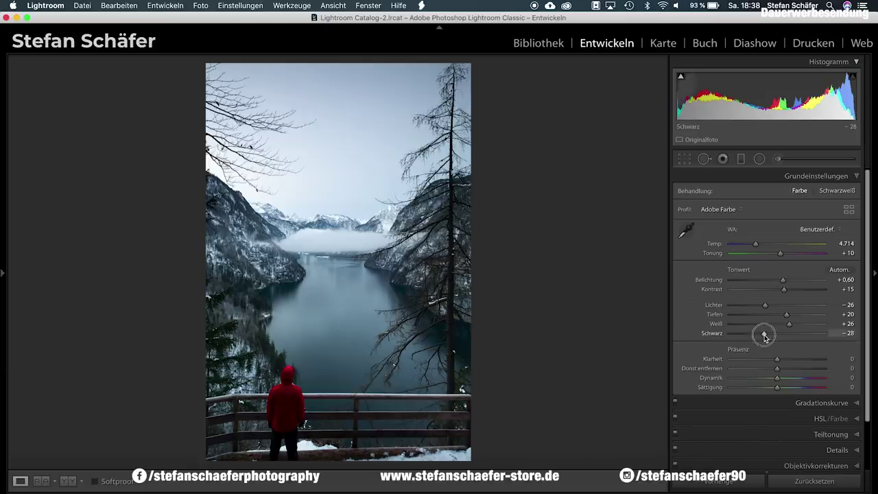
drag(765, 335, 771, 335)
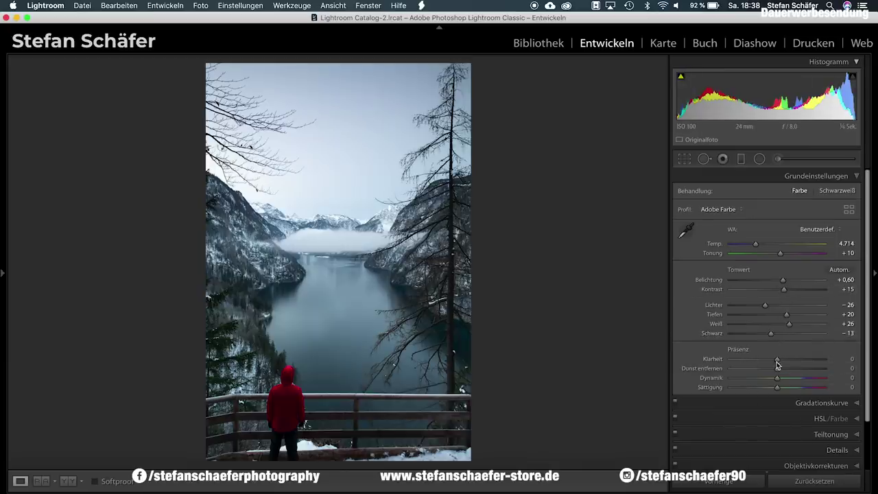
- Compare Dehaze amounts and settle on Dehaze −10 for a soft haze
drag(776, 371, 772, 371)
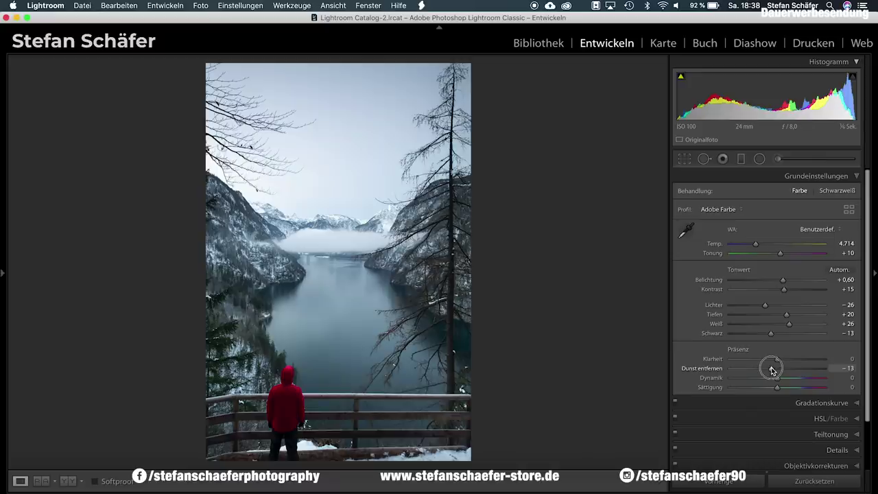
drag(773, 371, 773, 371)
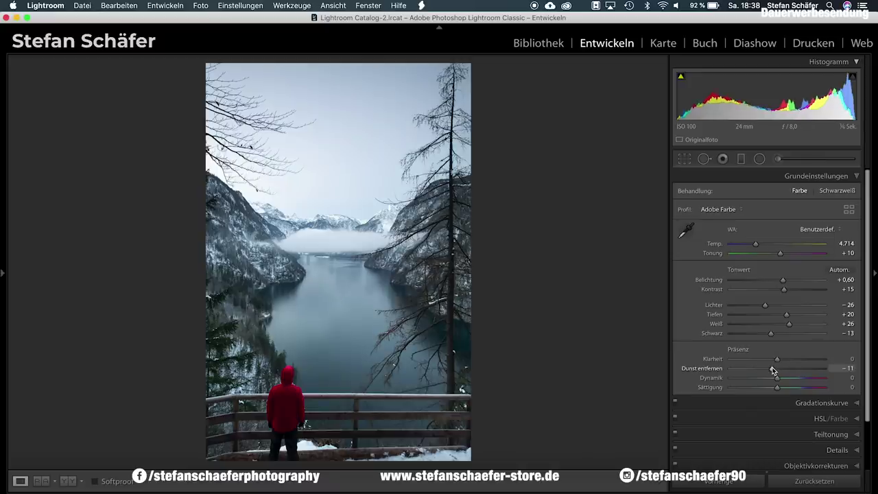
drag(773, 371, 775, 371)
drag(774, 370, 778, 369)
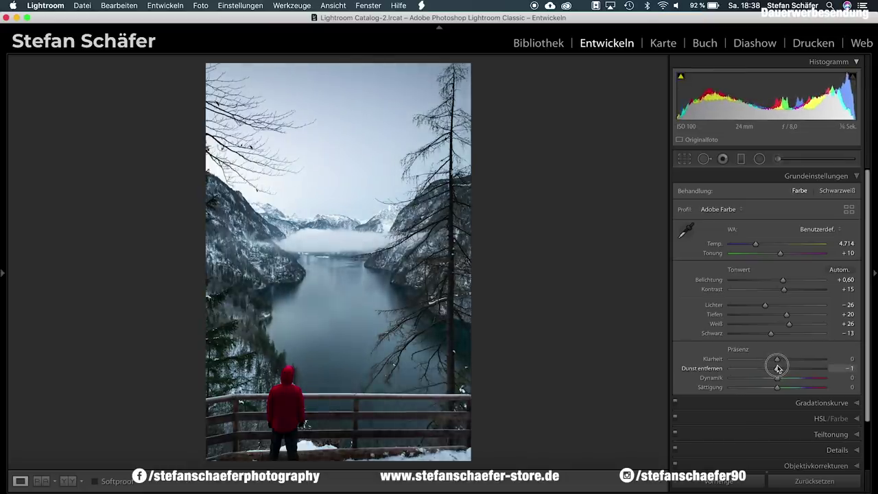
drag(778, 369, 794, 368)
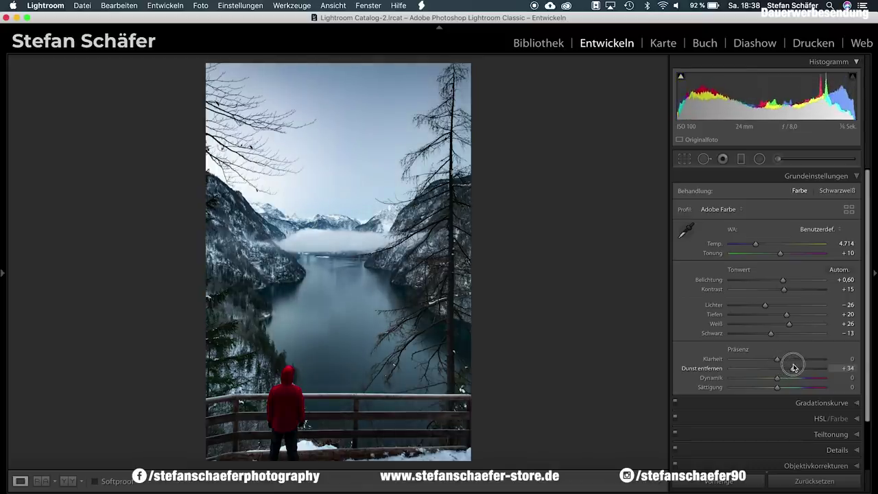
drag(794, 368, 775, 368)
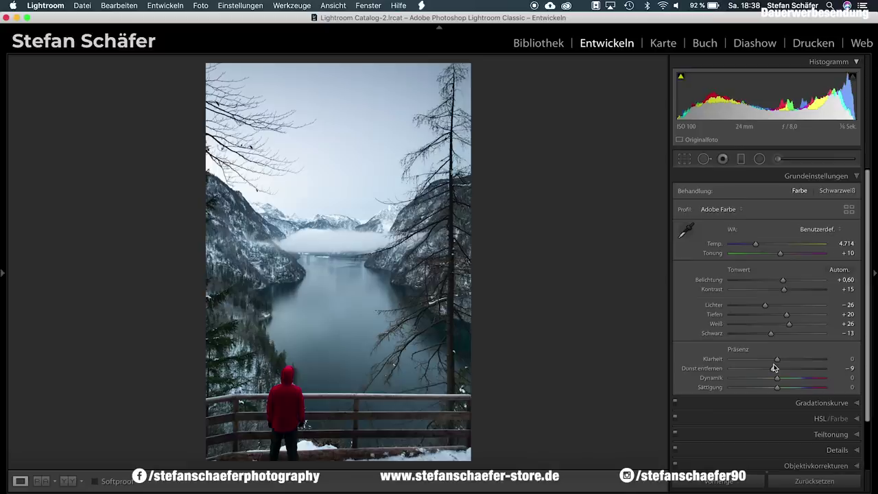
drag(775, 368, 774, 374)
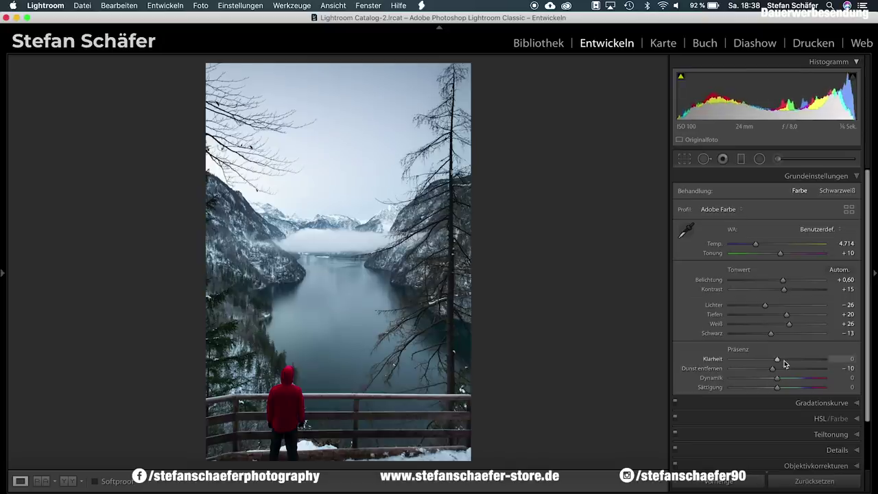
- Fine-tune to Contrast +18, Blacks −17, Whites +29 and Clarity −5
drag(785, 289, 788, 290)
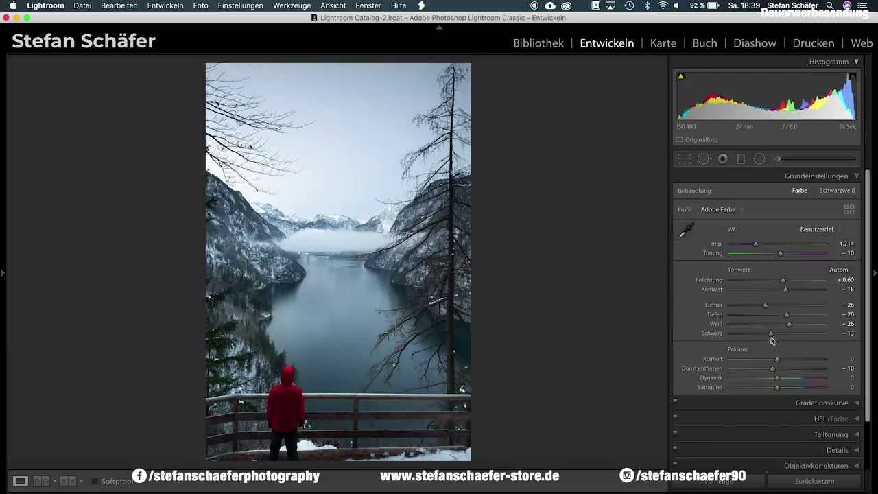
drag(770, 335, 768, 335)
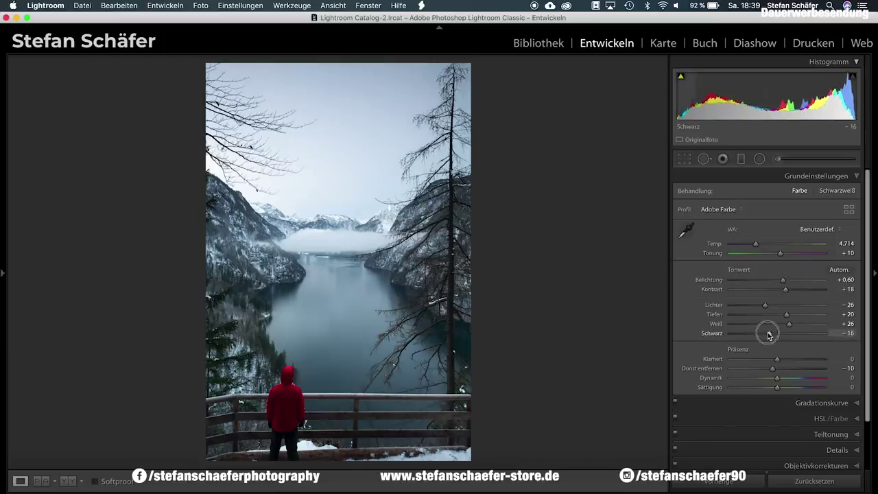
drag(789, 324, 791, 324)
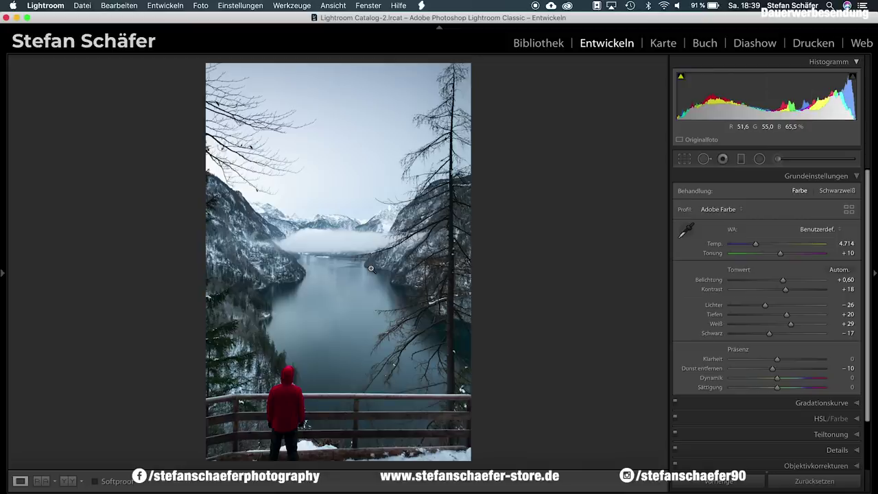
drag(778, 359, 775, 359)
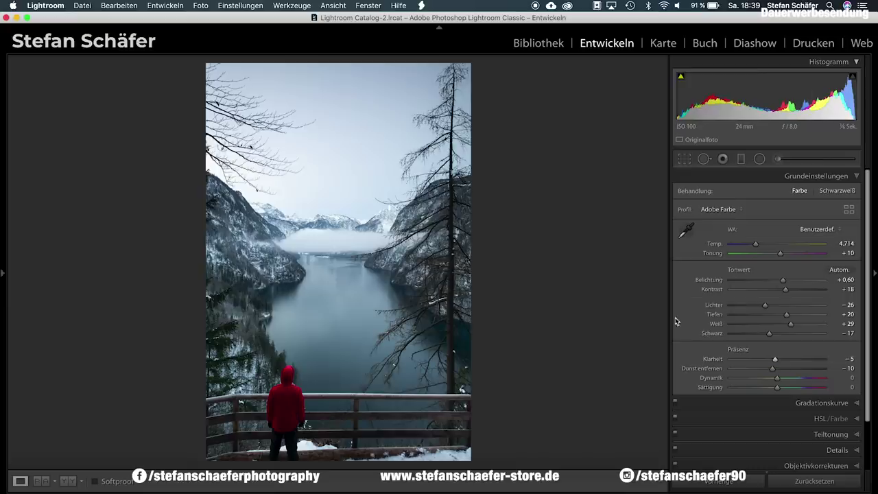
- Add shadow and highlight points to the Tone Curve and pull the shadow point down
click(800, 405)
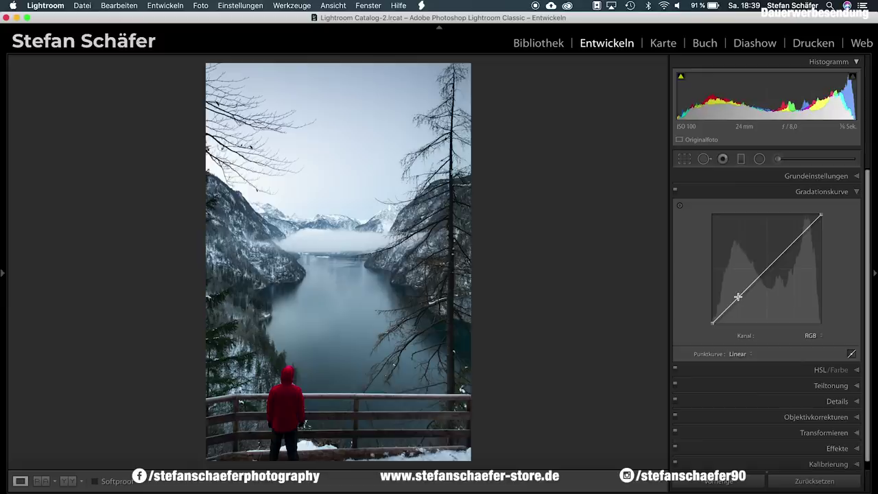
click(738, 295)
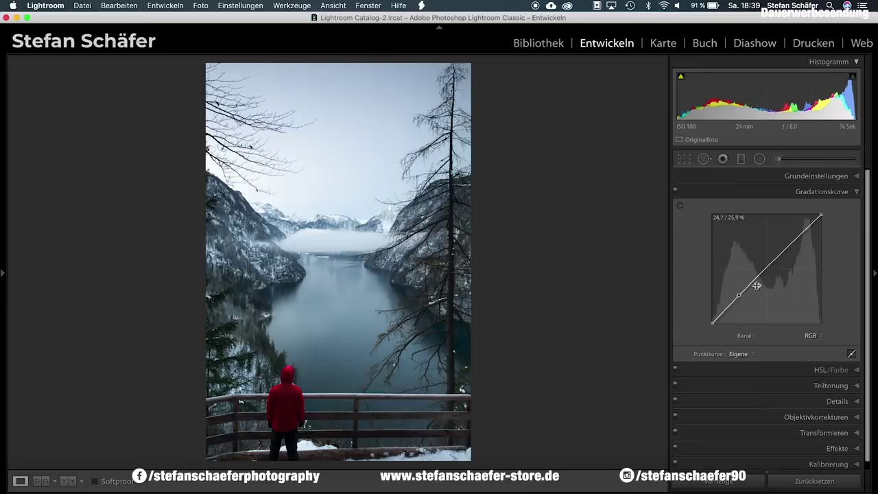
click(795, 241)
drag(738, 296, 741, 301)
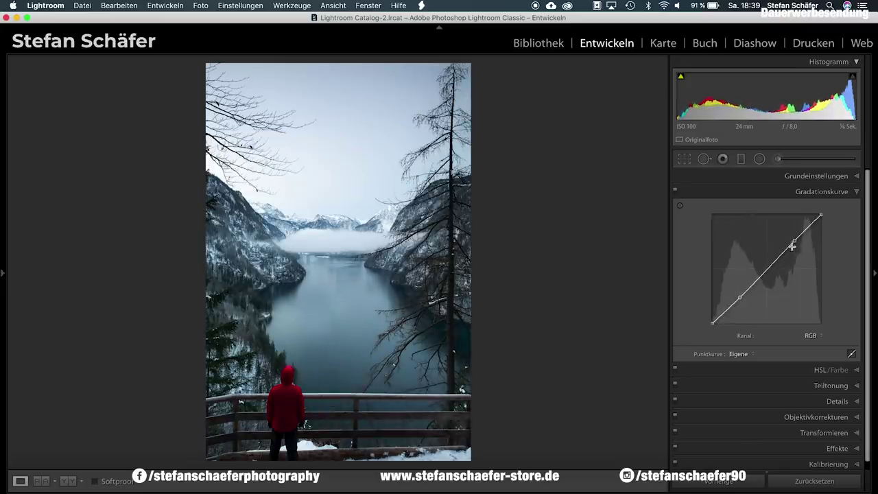
drag(794, 239, 794, 238)
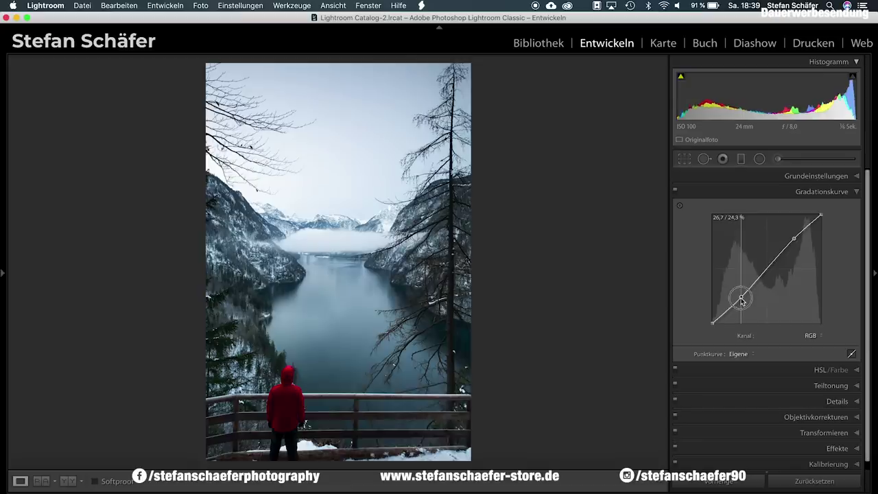
drag(742, 296, 741, 301)
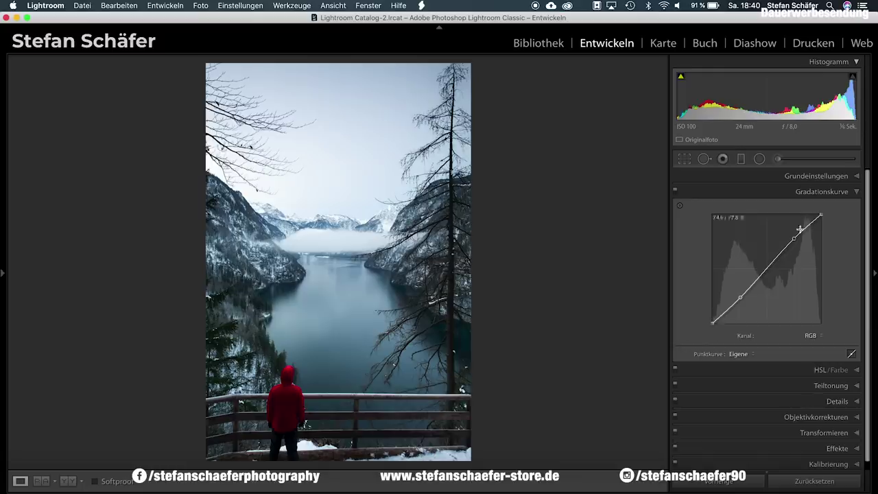
- Nudge the curve's black point lower and pull the white endpoint down to about 98%
drag(712, 324, 711, 323)
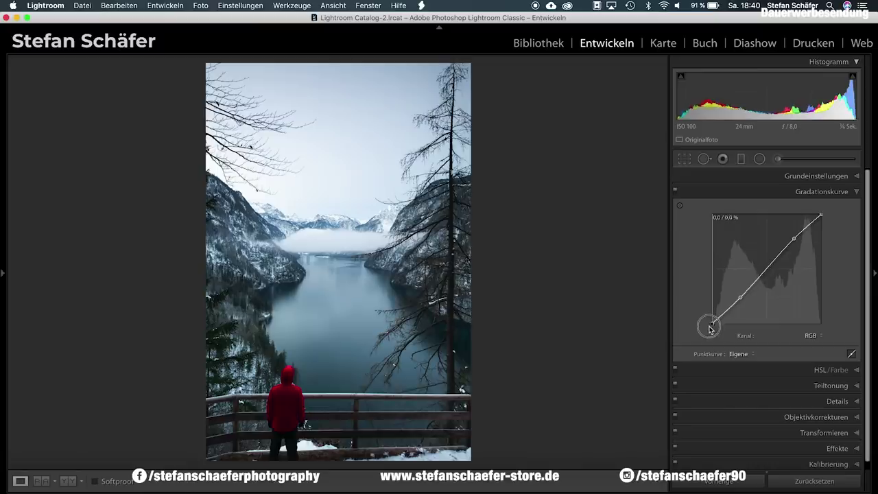
drag(711, 324, 710, 326)
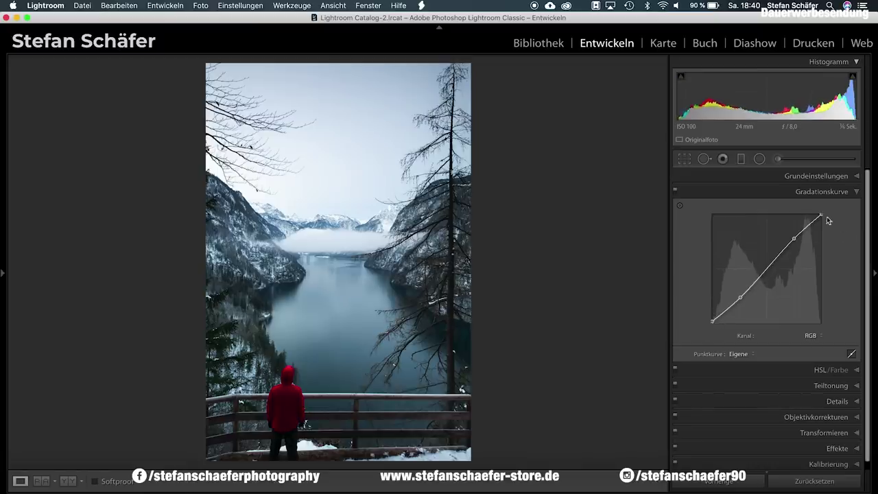
drag(821, 216, 824, 218)
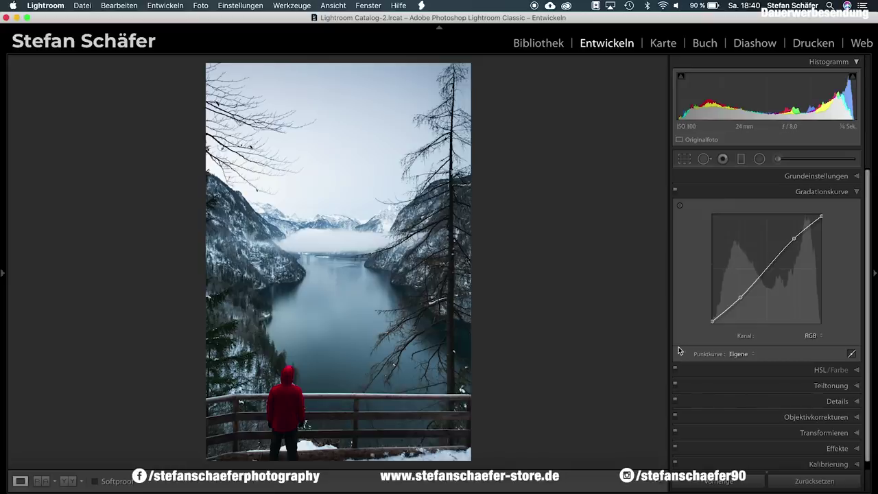
- Expand the HSL/Color panel showing all hue, saturation and luminance sliders
click(817, 374)
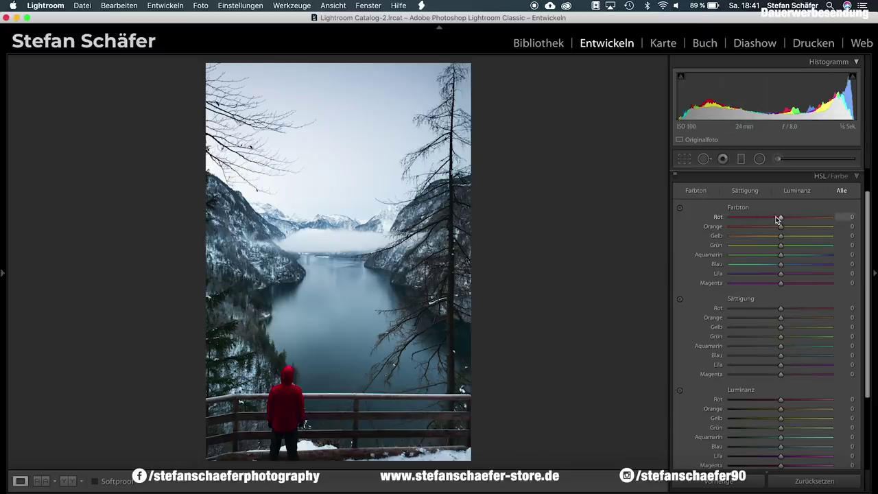
- Shift Red hue to +65 and Orange hue to +24, and raise Orange luminance to +45
drag(780, 219, 793, 219)
mouse_move(793, 218)
mouse_down()
mouse_move(827, 215)
mouse_move(814, 215)
mouse_up()
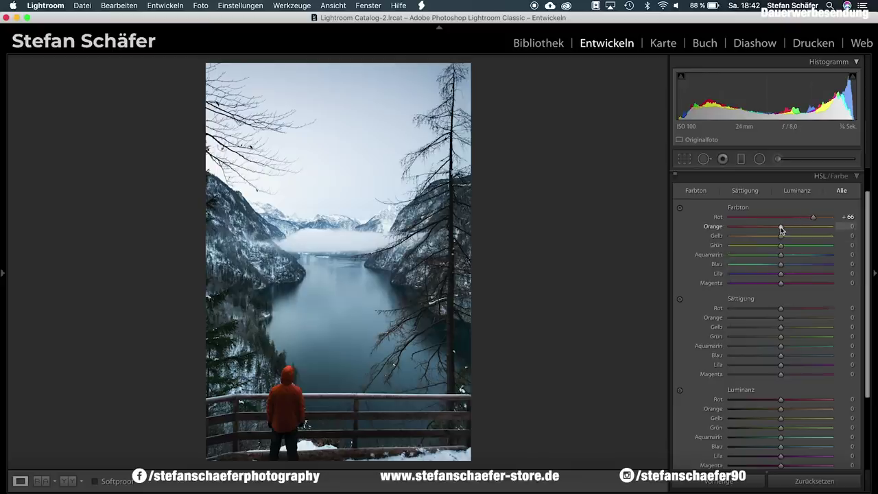
drag(781, 227, 792, 228)
drag(791, 228, 793, 227)
click(815, 218)
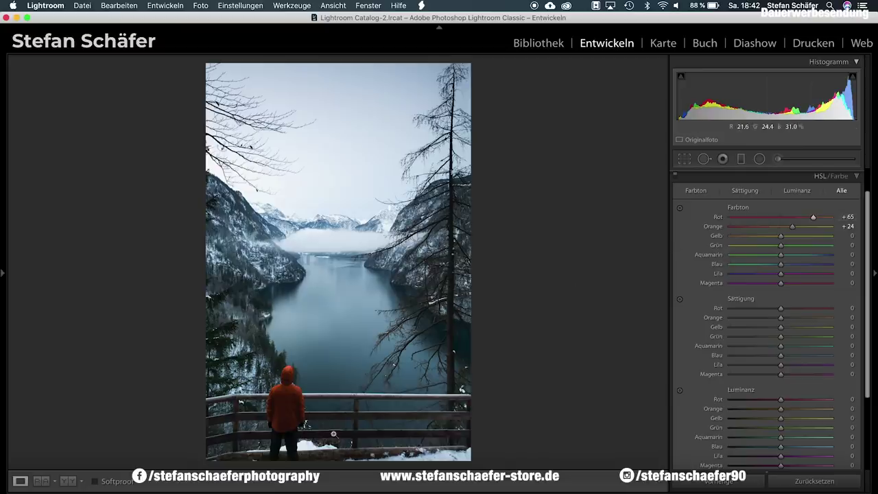
mouse_move(781, 409)
mouse_down()
mouse_move(808, 410)
mouse_move(789, 402)
mouse_move(808, 400)
mouse_up()
click(783, 401)
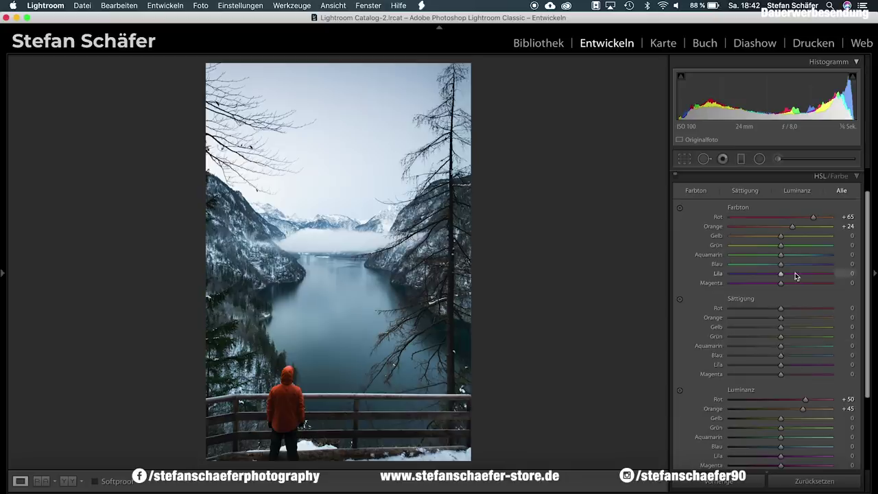
- Set Blue hue −10, boost Blue and Red saturation, brighten blues +13, darken greens −21
drag(780, 264, 776, 267)
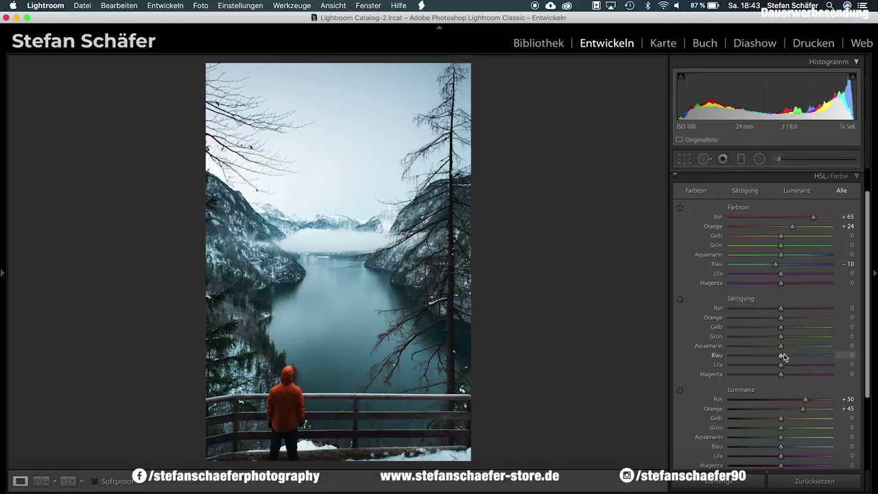
drag(782, 358, 787, 345)
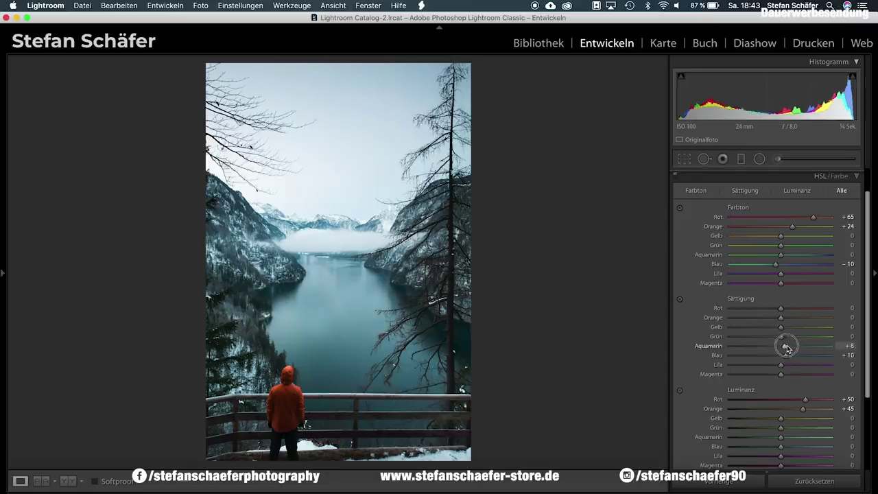
drag(781, 309, 786, 320)
drag(781, 447, 789, 444)
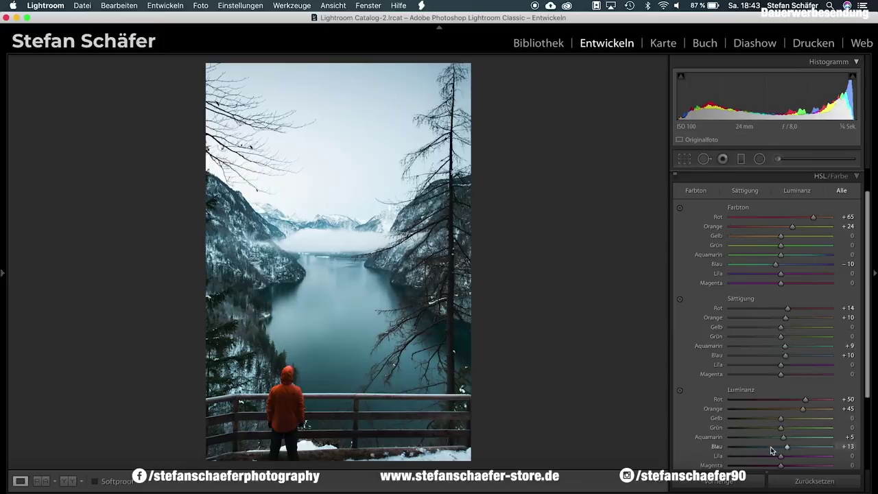
drag(780, 428, 769, 428)
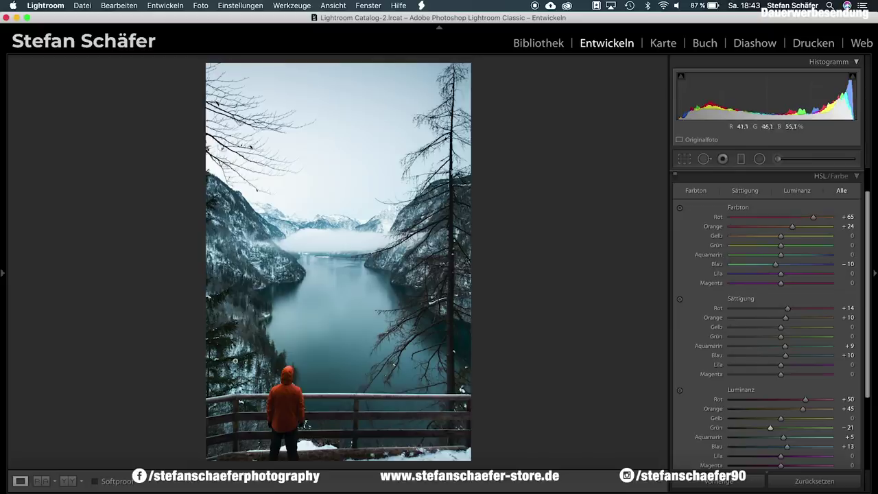
- Raise Sharpening Amount to 79 while zoomed in on the shoreline
scroll(785, 357, down, 3)
click(801, 392)
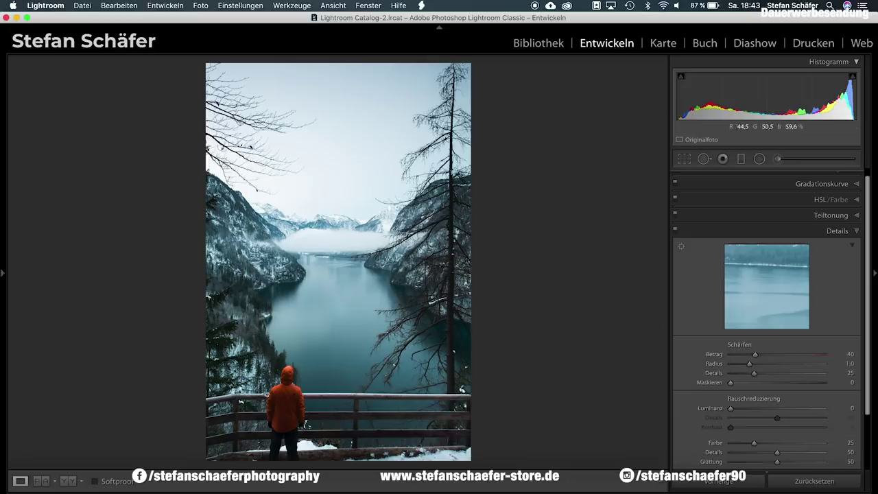
click(264, 313)
drag(756, 354, 781, 355)
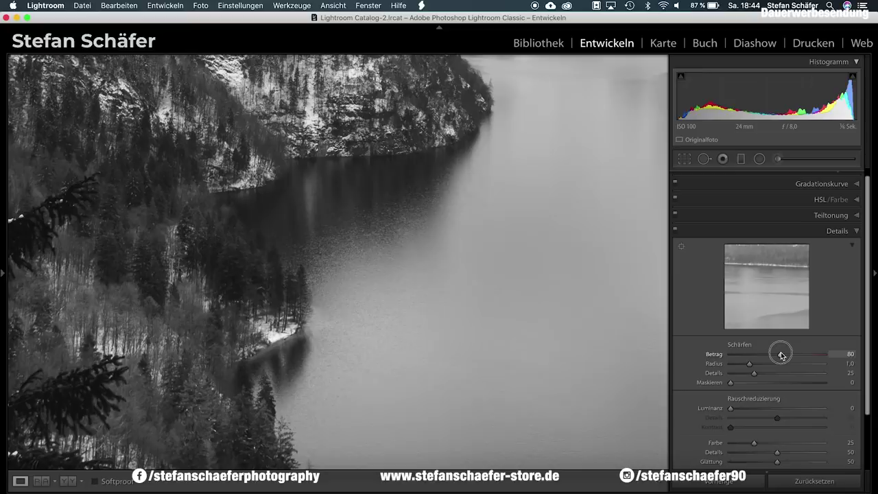
drag(781, 355, 780, 355)
click(497, 323)
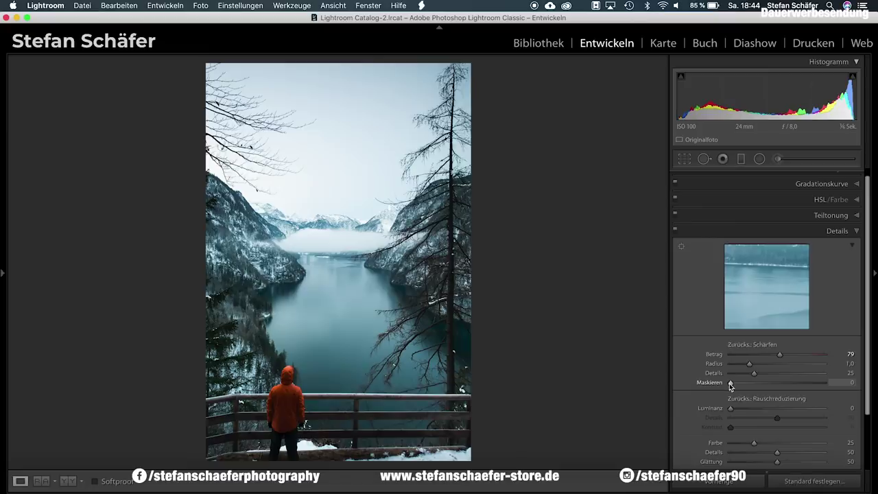
- Set sharpening Masking to about 71 while previewing the mask with Alt
drag(731, 383, 778, 383)
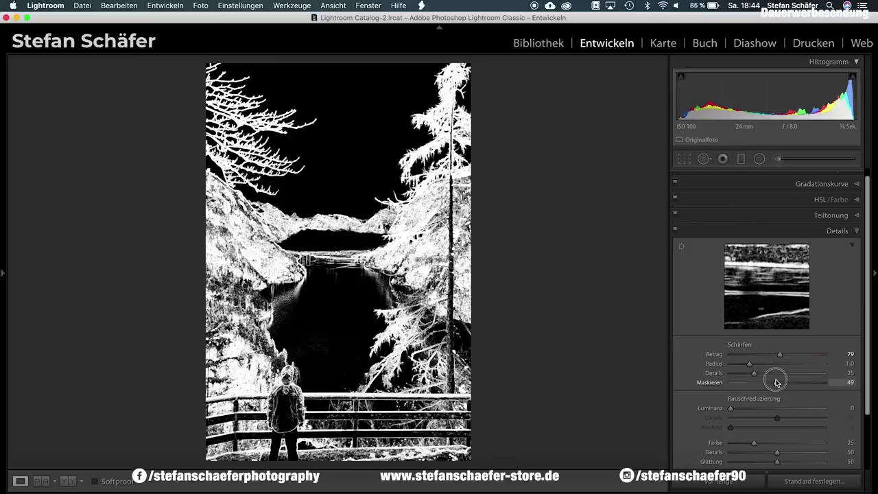
drag(776, 382, 797, 382)
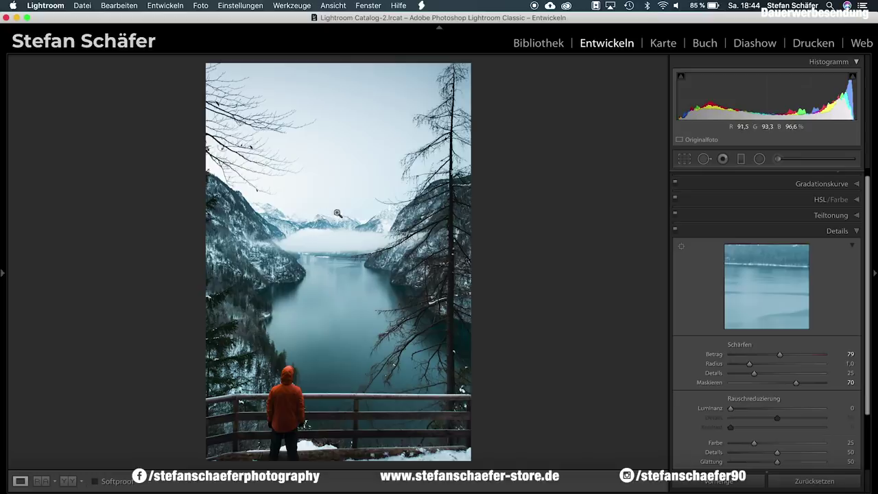
key(alt)
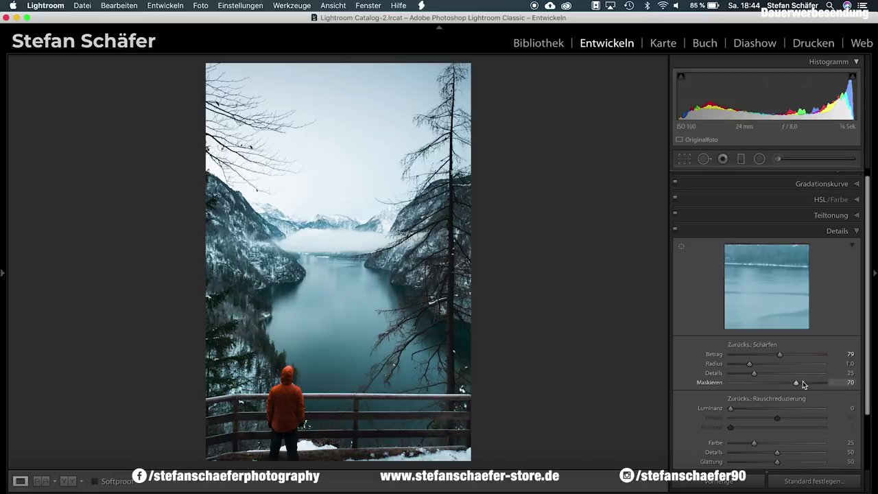
alt+click(797, 382)
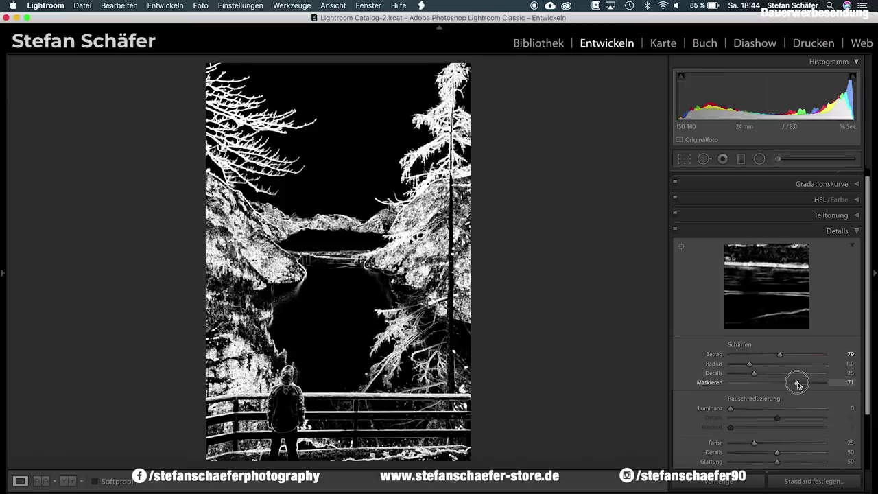
scroll(773, 420, down, 2)
- Enable Remove Chromatic Aberration, compare profile corrections on and off, and leave them off
scroll(773, 420, down, 2)
click(774, 421)
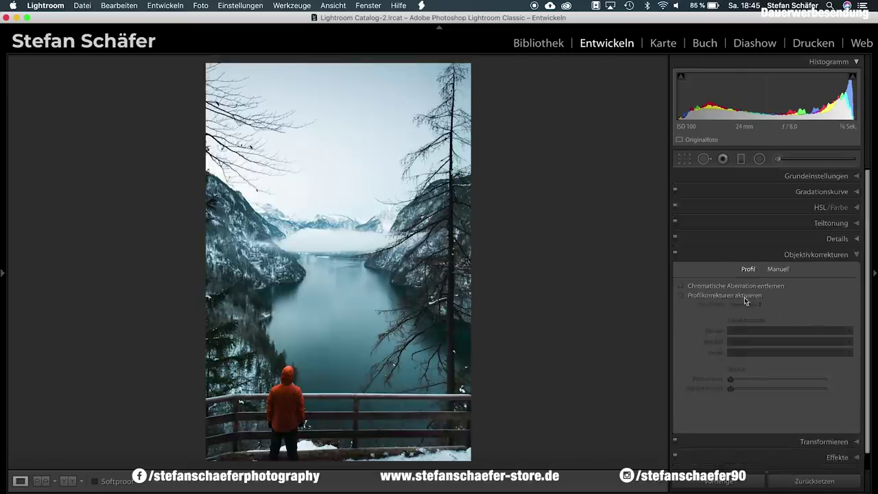
click(717, 286)
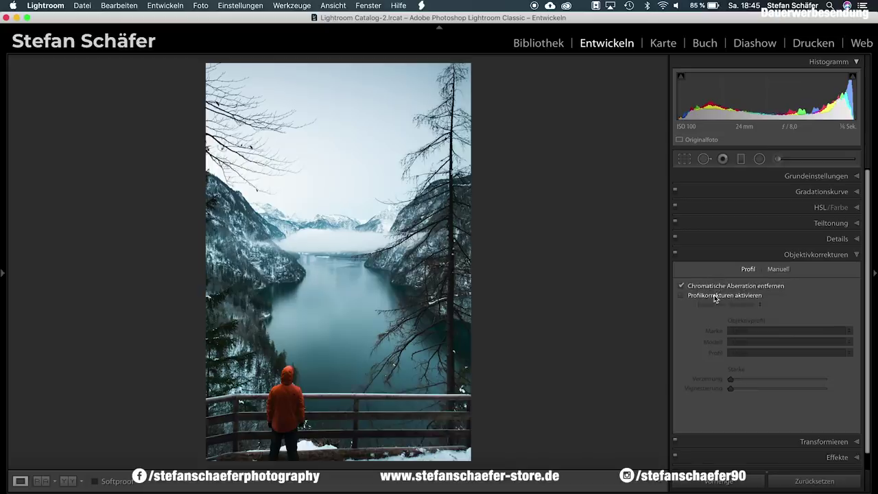
click(715, 295)
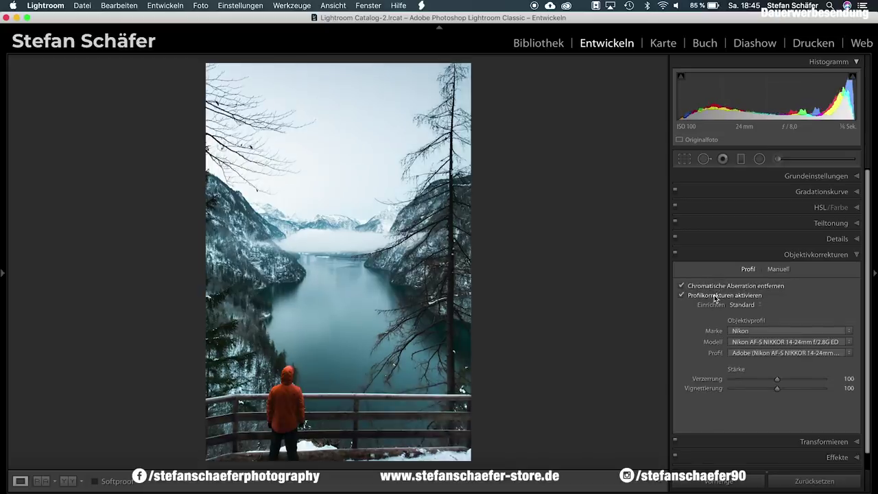
click(715, 296)
click(715, 296)
click(715, 295)
click(715, 296)
click(713, 296)
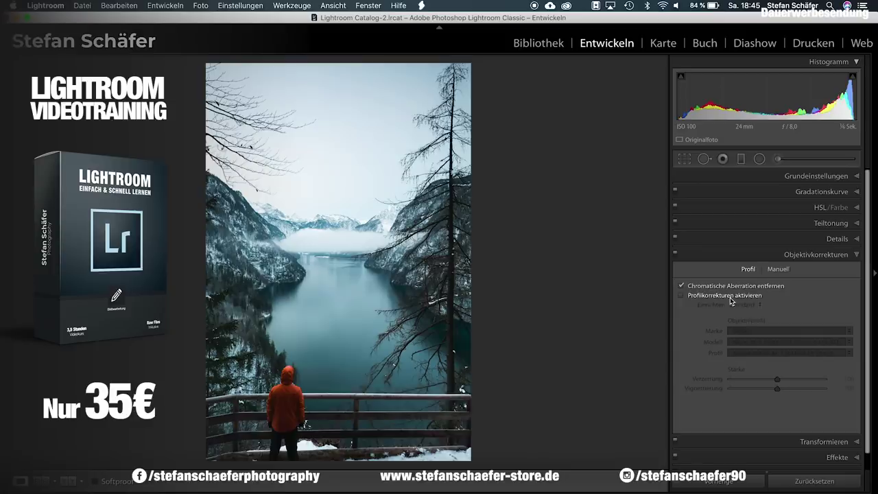
scroll(730, 300, down, 1)
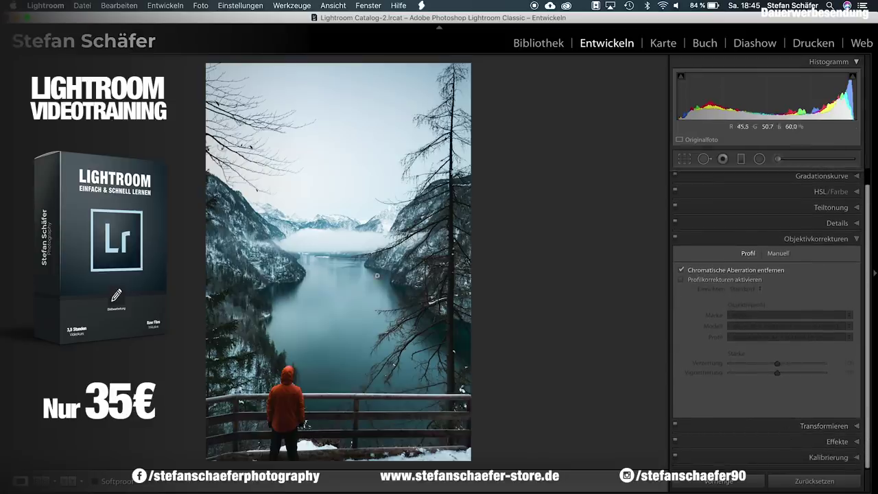
- In Calibration, set Blue primary hue −10, Blue saturation +10 and Red primary hue +10
click(799, 459)
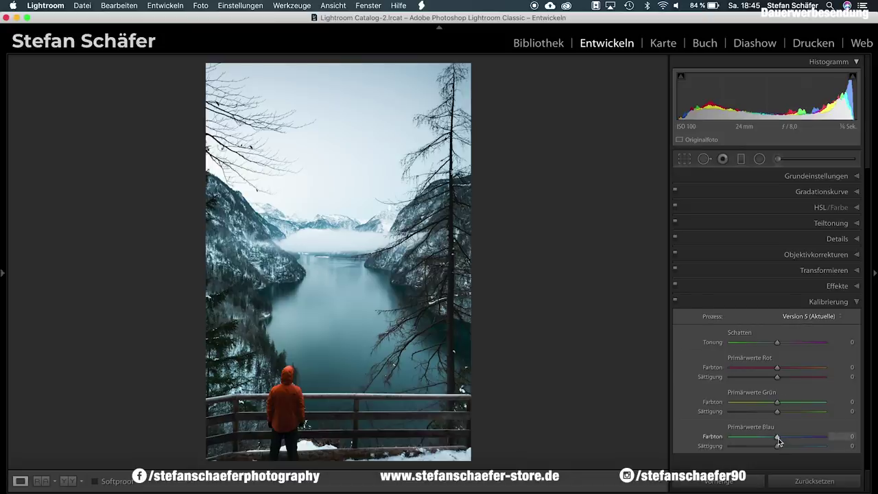
mouse_move(778, 441)
mouse_down()
mouse_move(725, 441)
mouse_move(804, 436)
mouse_move(769, 438)
mouse_move(775, 440)
mouse_up()
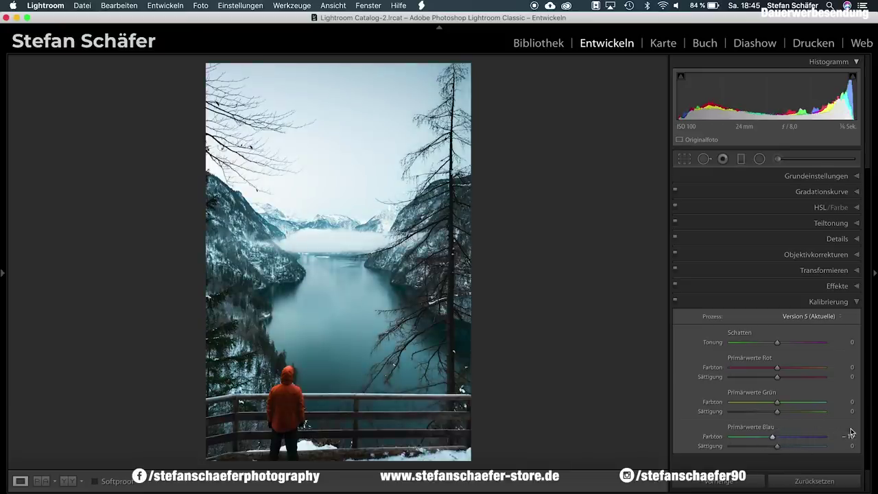
drag(778, 448, 816, 447)
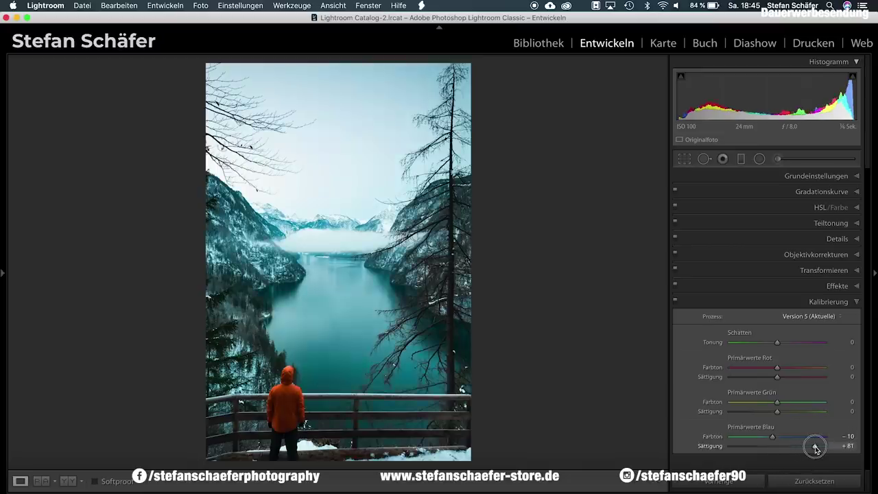
drag(816, 448, 781, 450)
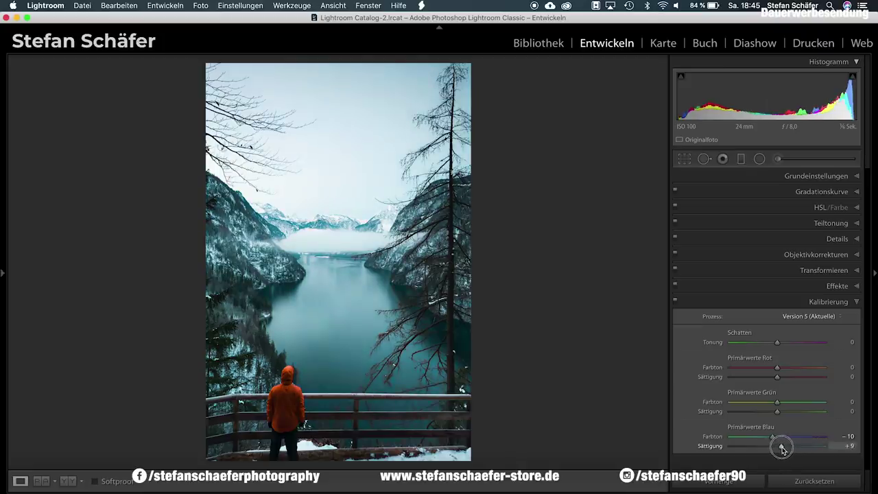
drag(781, 449, 783, 447)
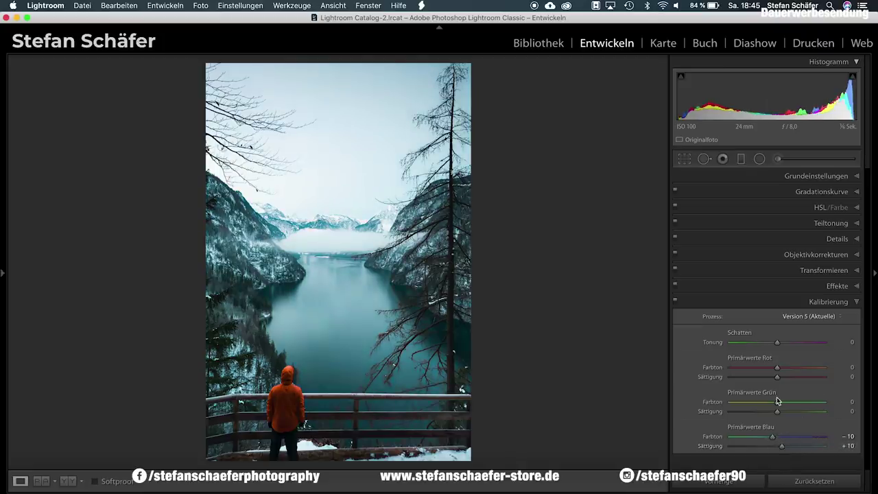
drag(776, 368, 796, 368)
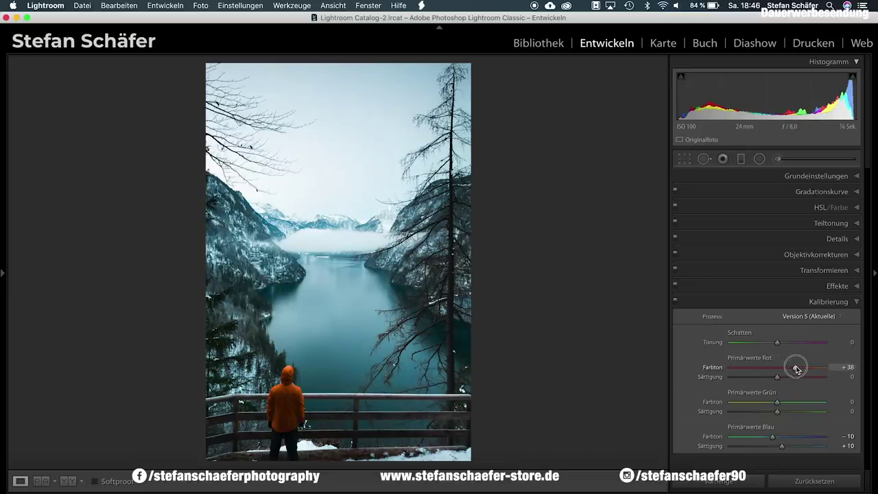
mouse_move(796, 368)
mouse_down()
mouse_move(822, 369)
mouse_move(680, 377)
mouse_move(798, 373)
mouse_move(784, 374)
mouse_up()
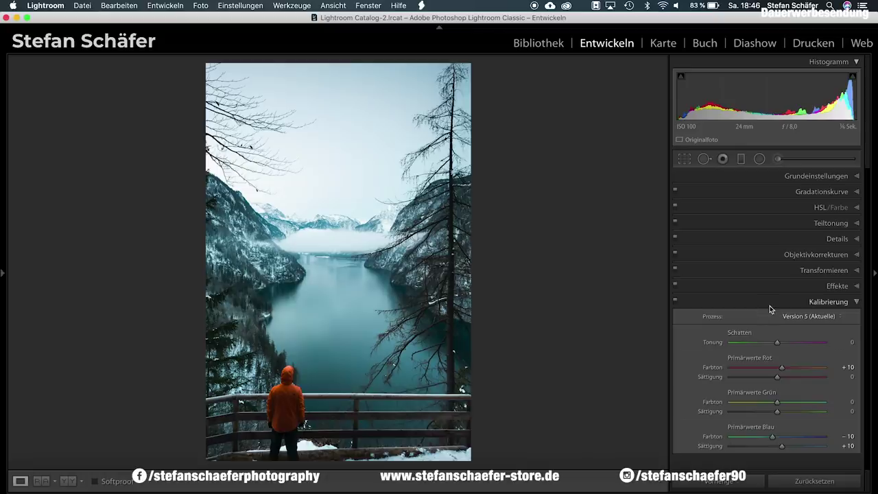
- Darken the photo's edges with a −9 post-crop vignette, then bring up the Crop tool
click(821, 289)
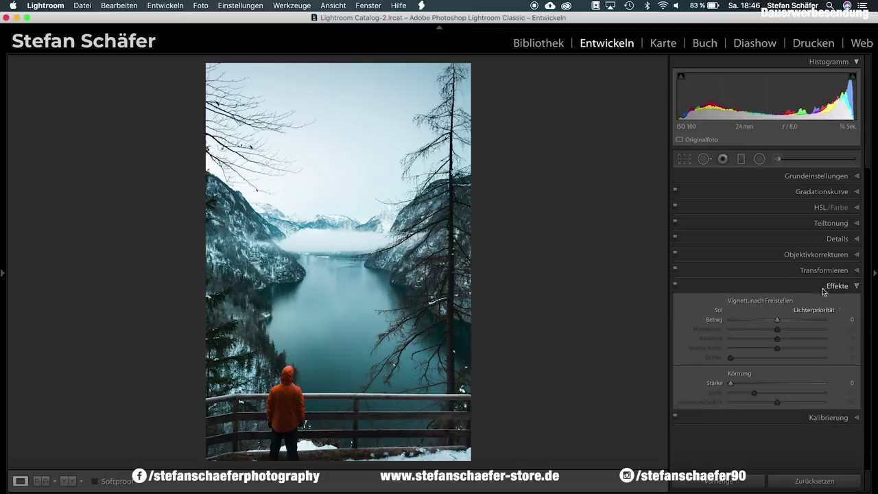
drag(777, 321, 774, 321)
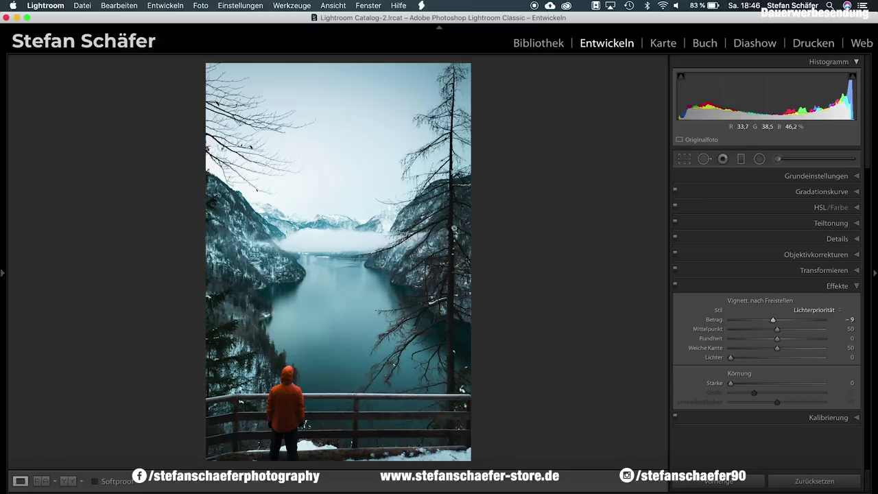
click(687, 159)
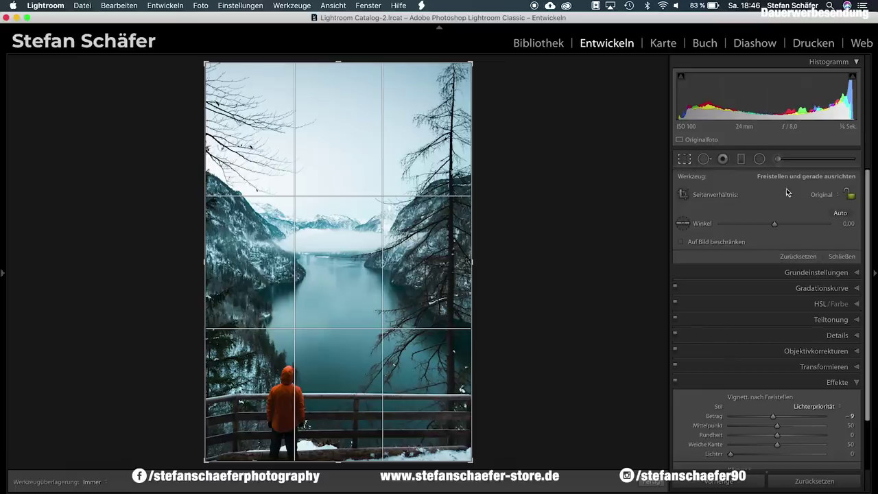
- Set the crop aspect to 4 x 5 / 8 x 10 and roughly position the photo in the frame
click(825, 196)
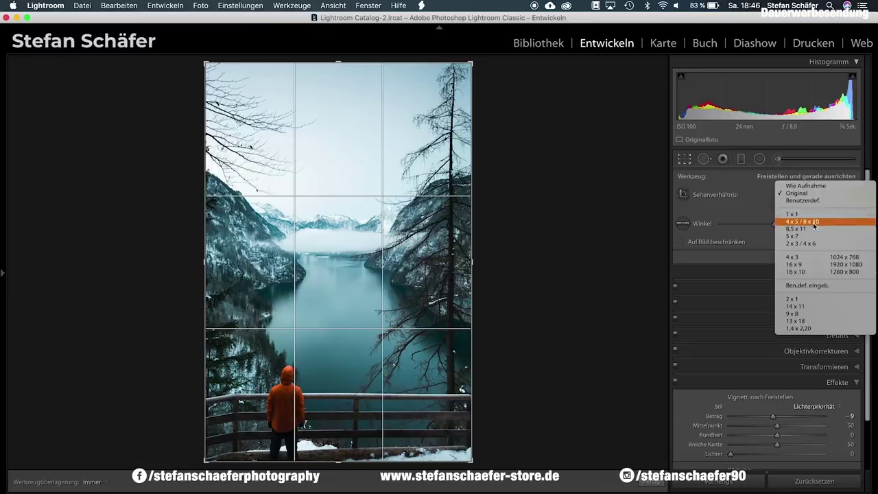
click(814, 225)
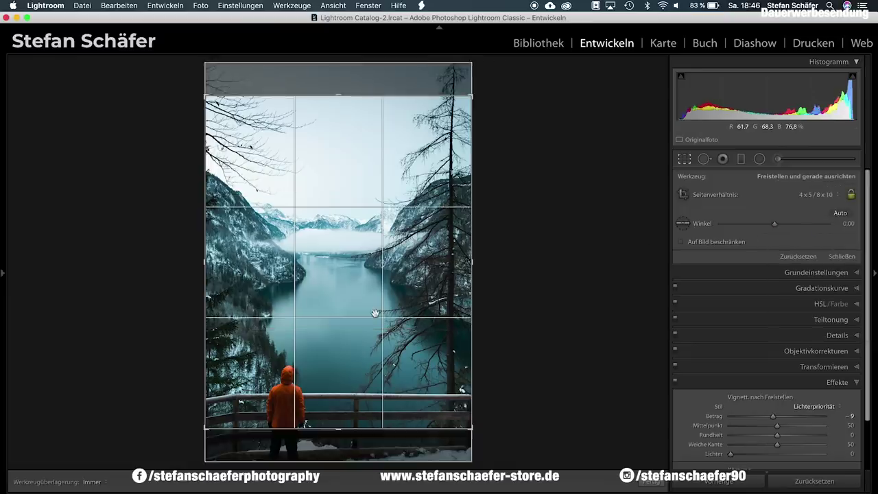
drag(375, 309, 375, 304)
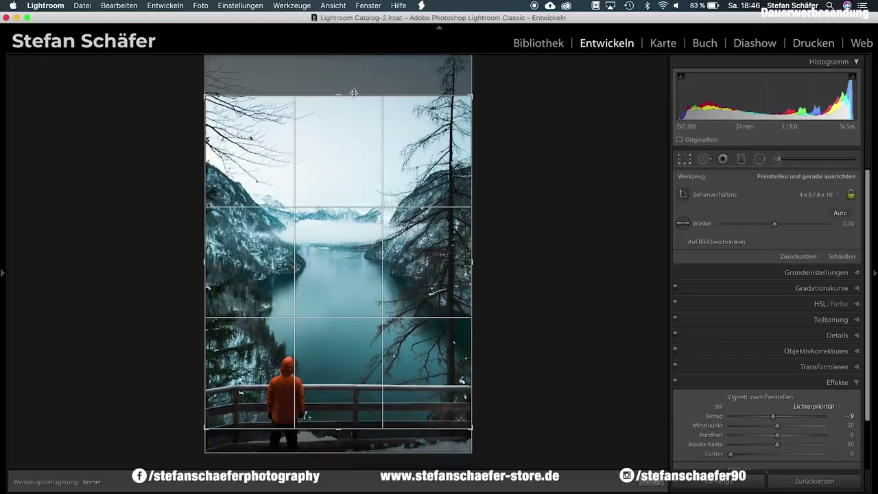
click(371, 210)
mouse_move(371, 210)
mouse_down()
mouse_move(322, 207)
mouse_move(339, 228)
mouse_up()
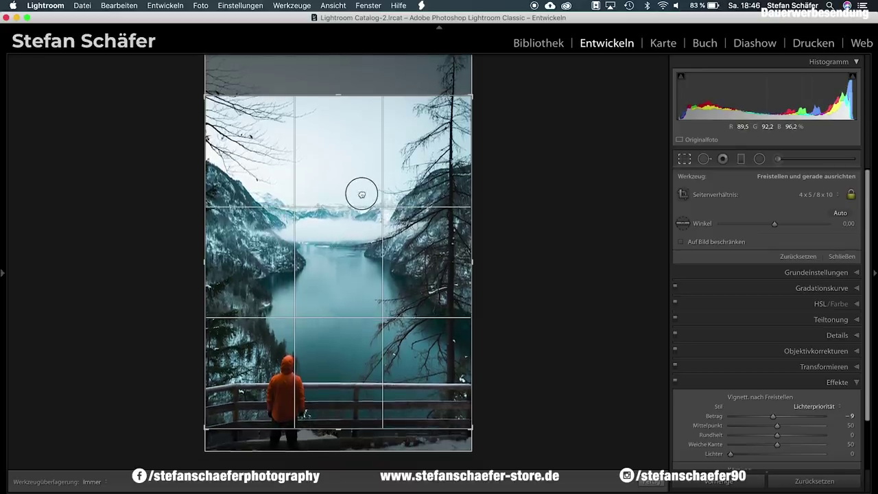
drag(362, 191, 362, 194)
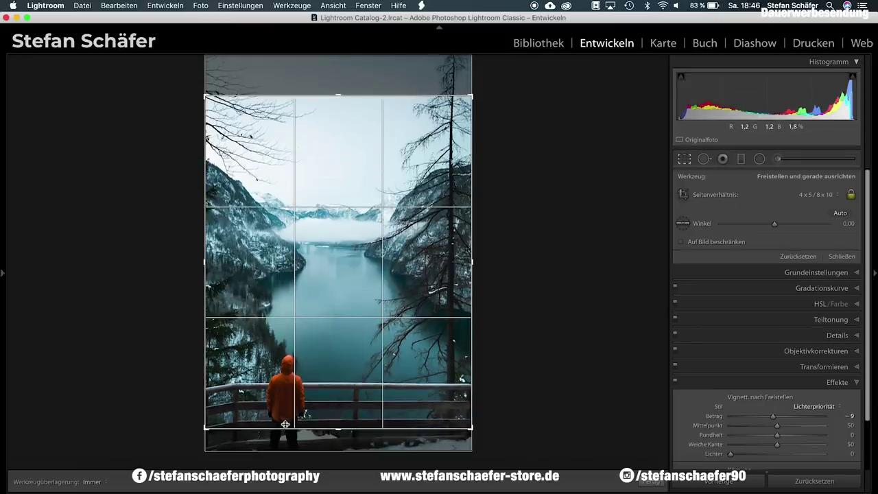
- Fine-tune the lake and figure's placement in the 4 x 5 crop and apply it
click(350, 355)
drag(350, 355, 350, 350)
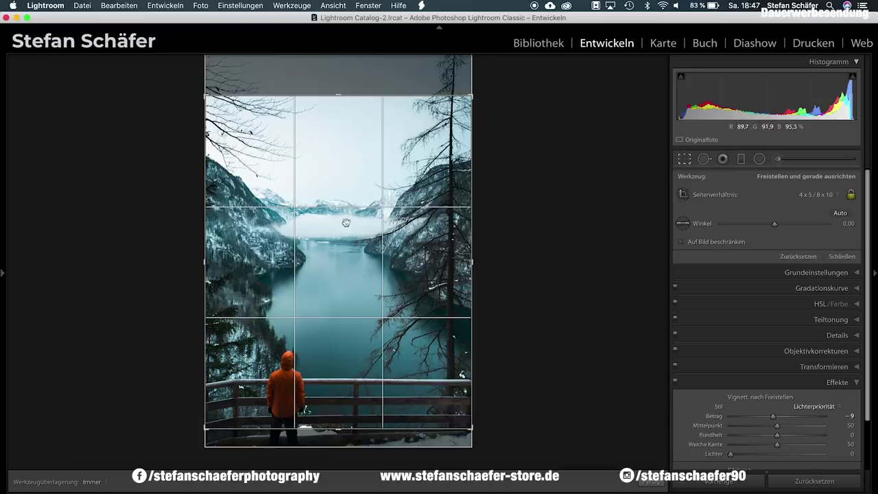
drag(373, 270, 373, 269)
drag(422, 397, 422, 400)
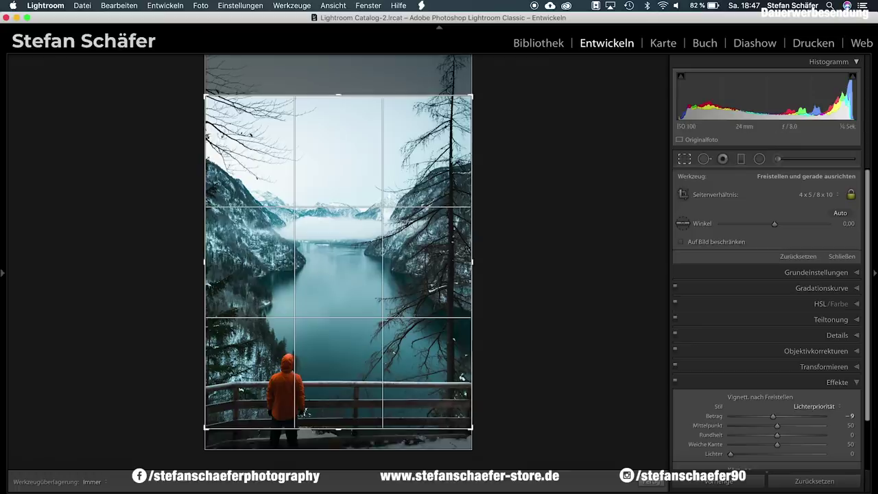
drag(336, 412, 336, 414)
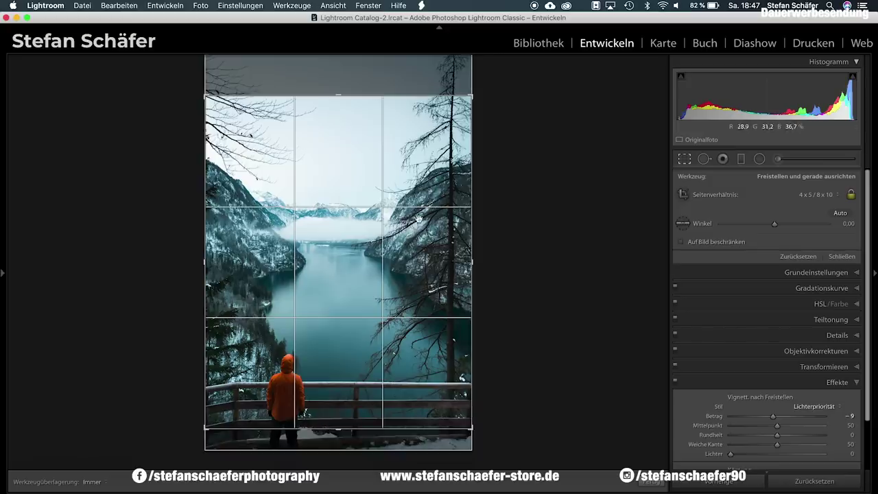
click(652, 483)
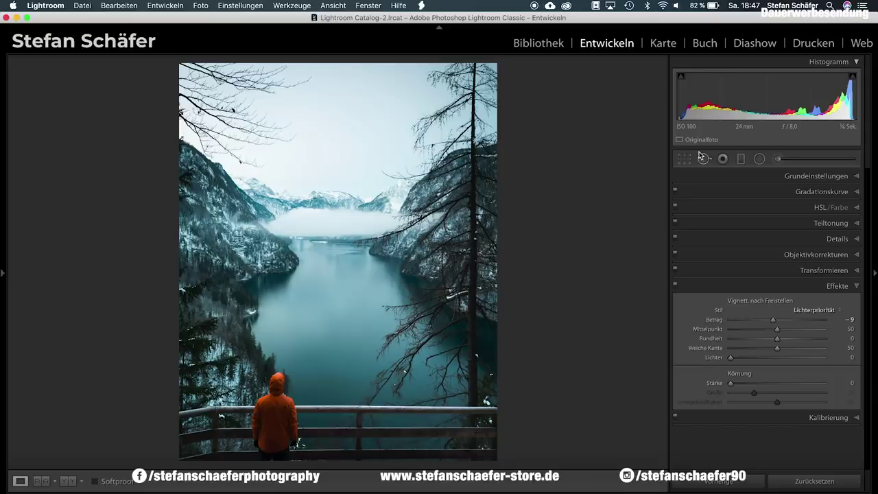
- Start a graduated filter with negative exposure and Clarity and Dehaze set to 0
click(743, 160)
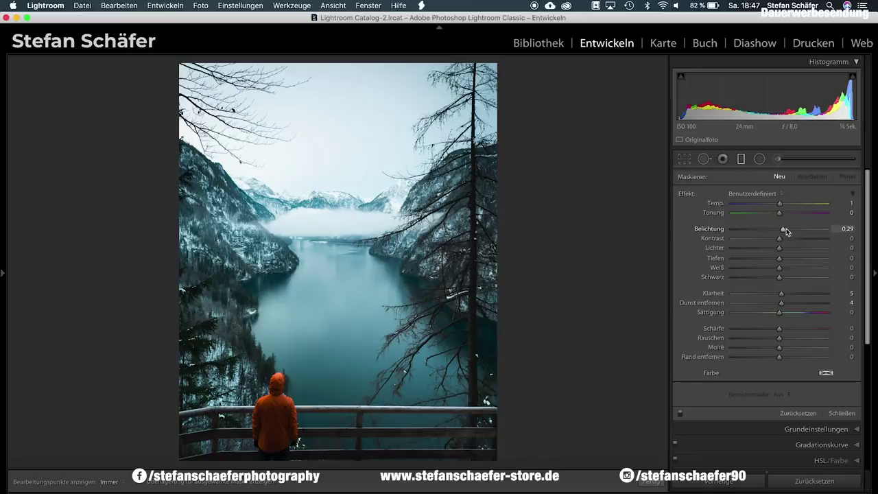
drag(783, 229, 774, 231)
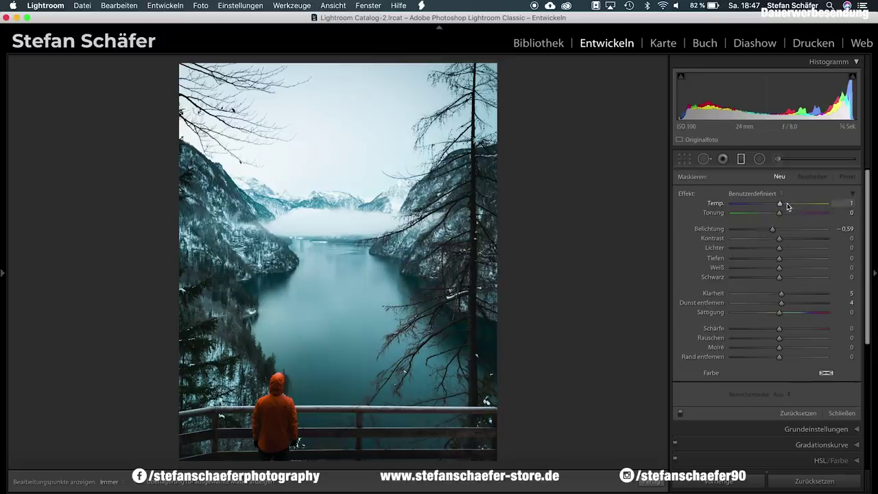
click(843, 204)
click(851, 293)
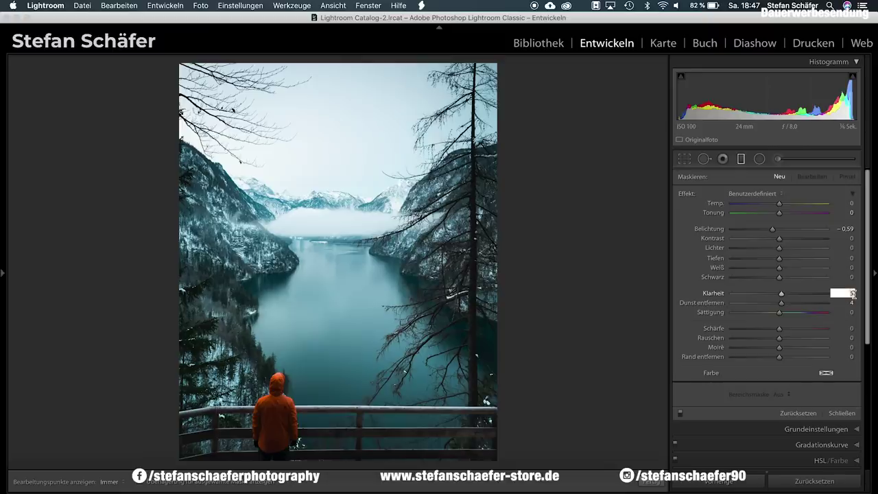
text(0)
key(Return)
click(851, 303)
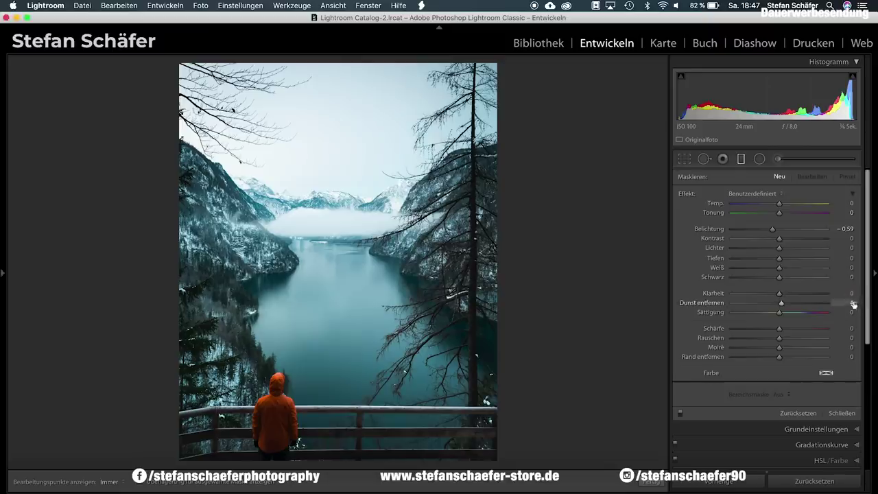
text(0)
key(Return)
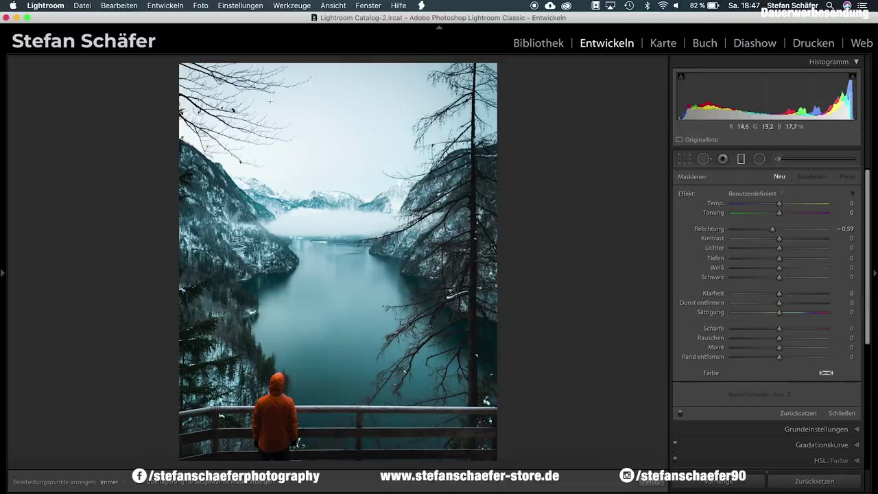
- Draw the gradient from the upper sky to the fog band, setting exposure to −0.41
drag(307, 99, 300, 212)
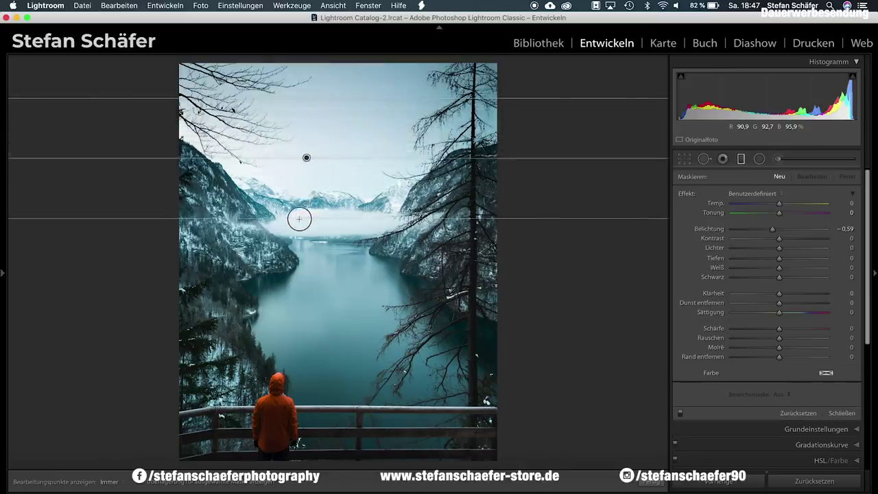
drag(300, 212, 300, 219)
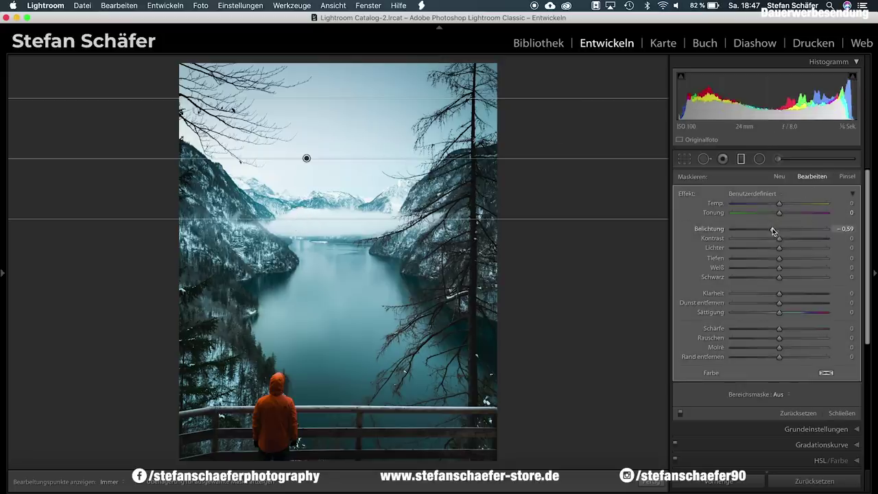
drag(774, 233, 776, 232)
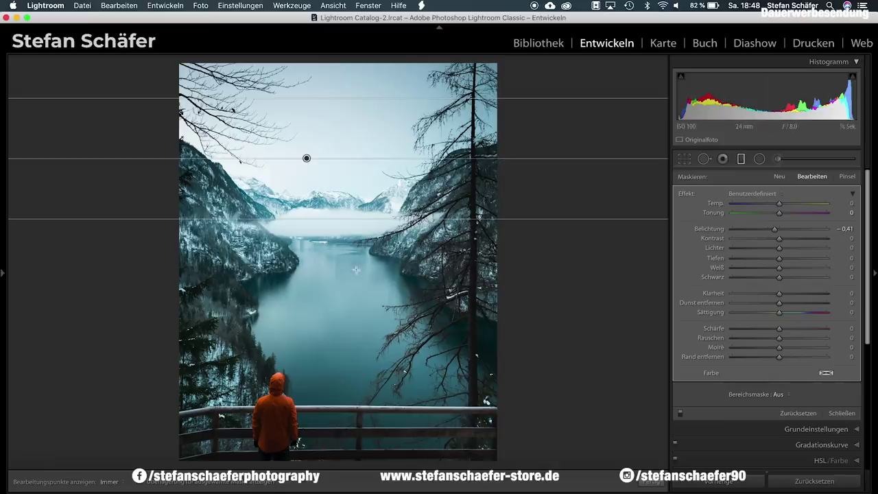
- Restrict the sky gradient with a Luminance range mask of 34/100 and lift its Shadows to +12
click(783, 396)
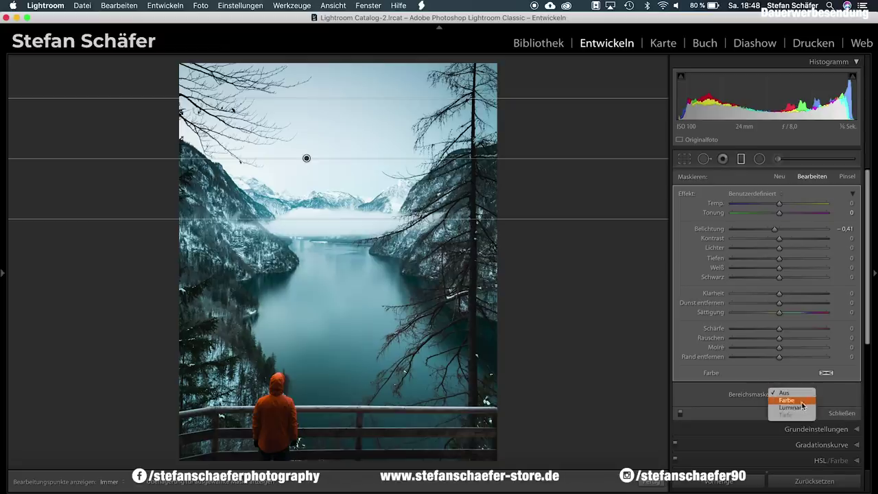
click(804, 410)
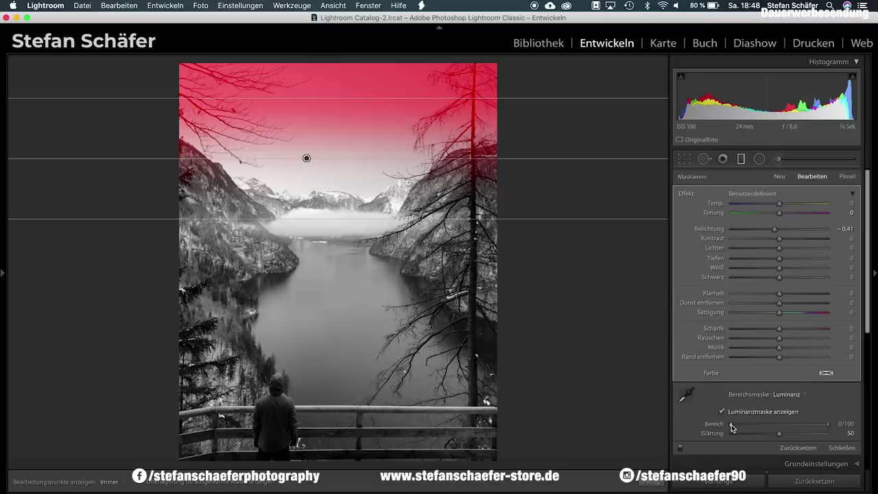
drag(732, 427, 775, 424)
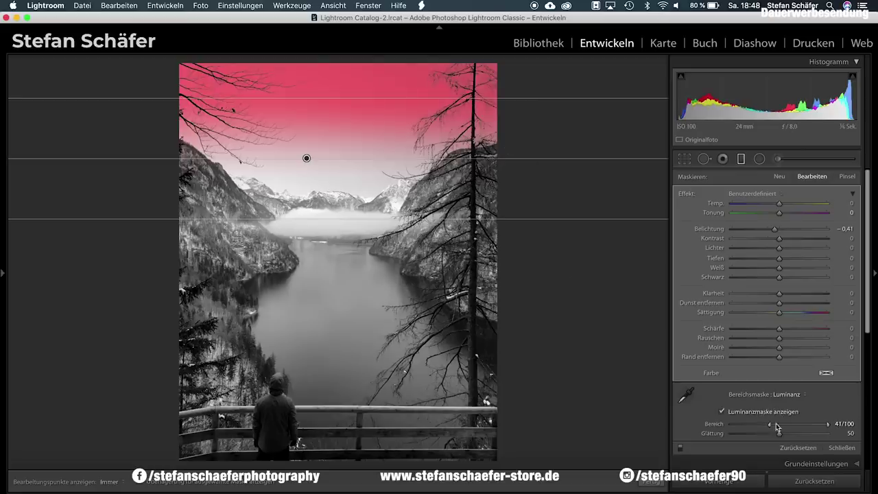
drag(771, 426, 766, 426)
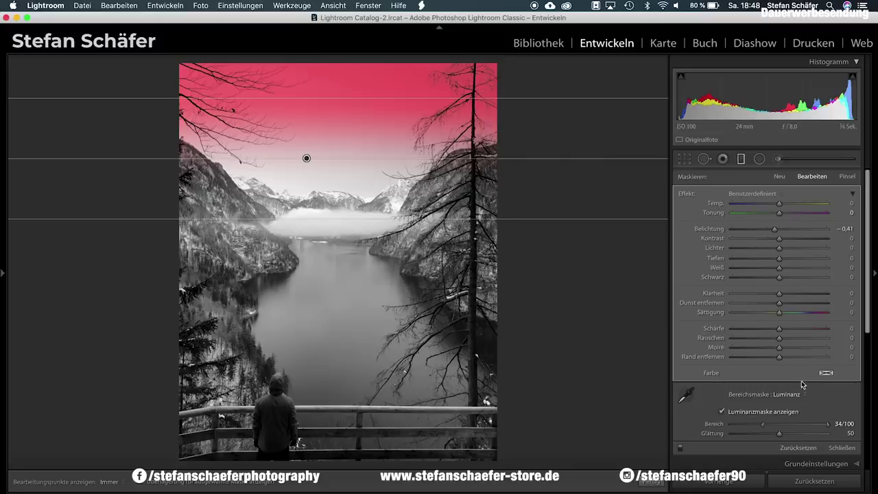
click(741, 413)
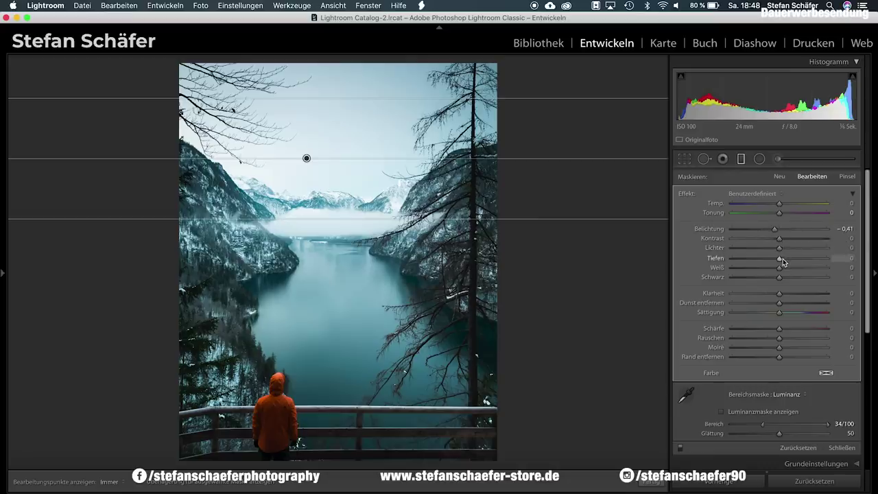
drag(780, 258, 787, 260)
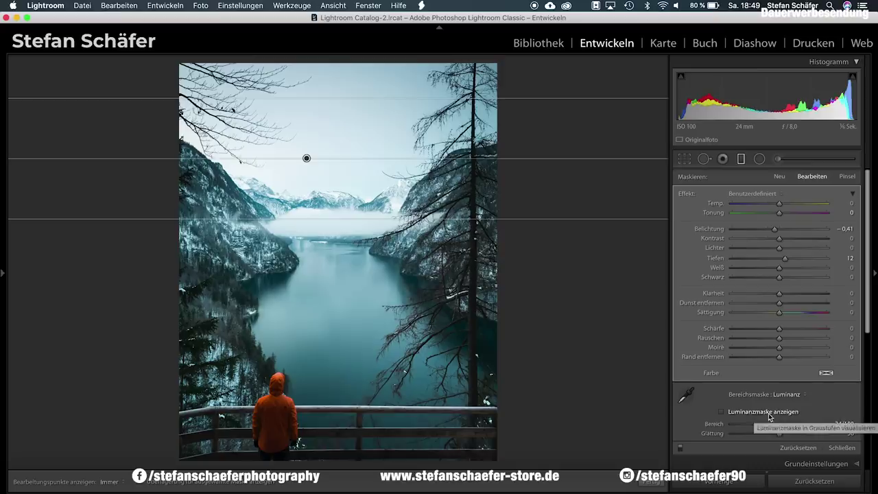
- Add a brightening radial filter ellipse on the right mountainside
click(652, 481)
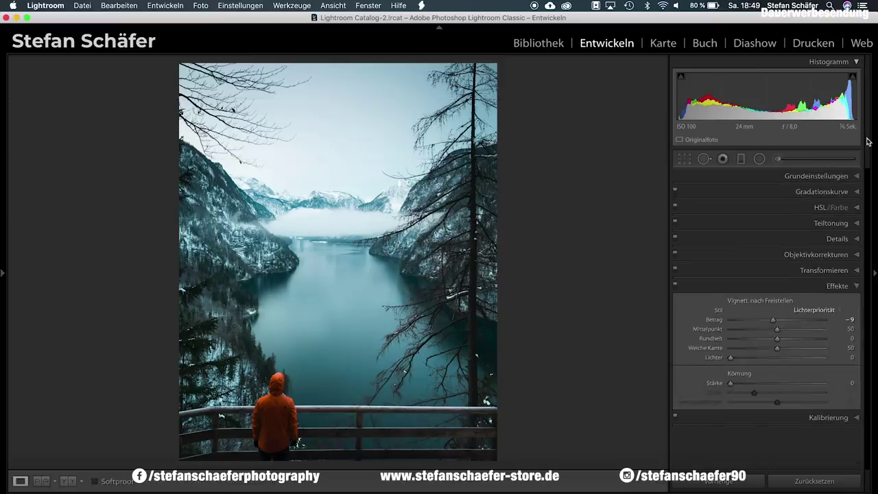
click(760, 160)
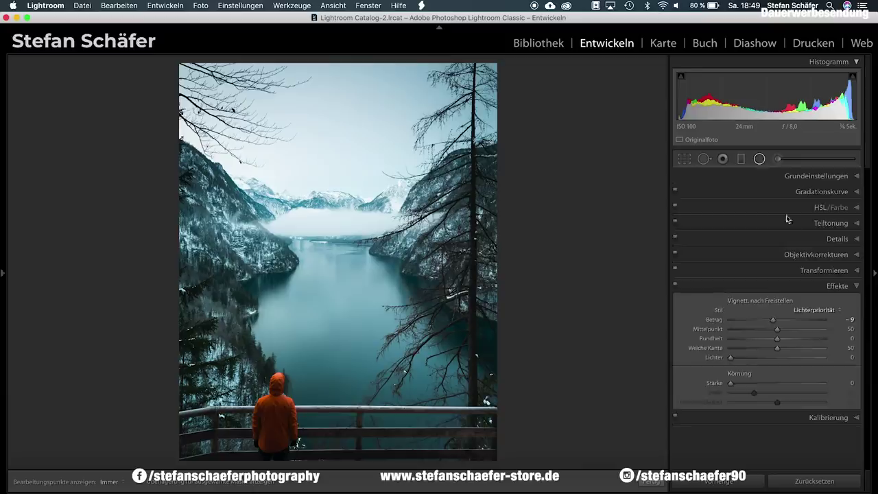
drag(773, 228, 787, 232)
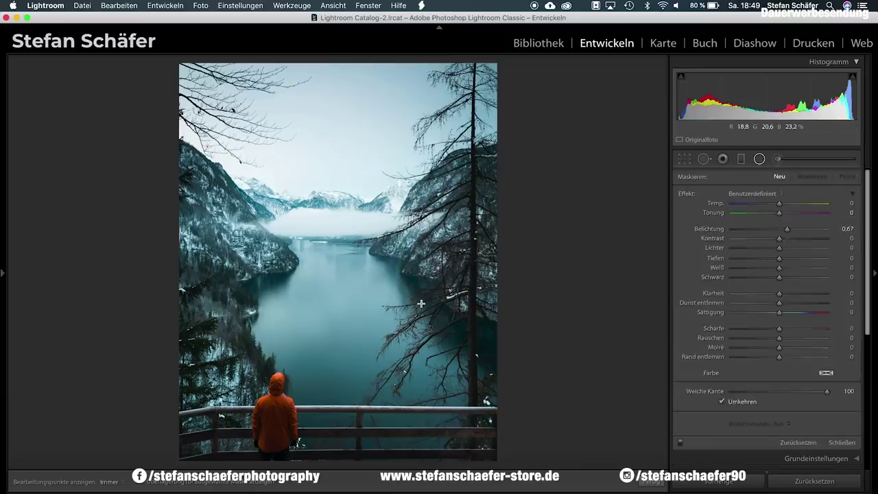
drag(450, 203, 478, 243)
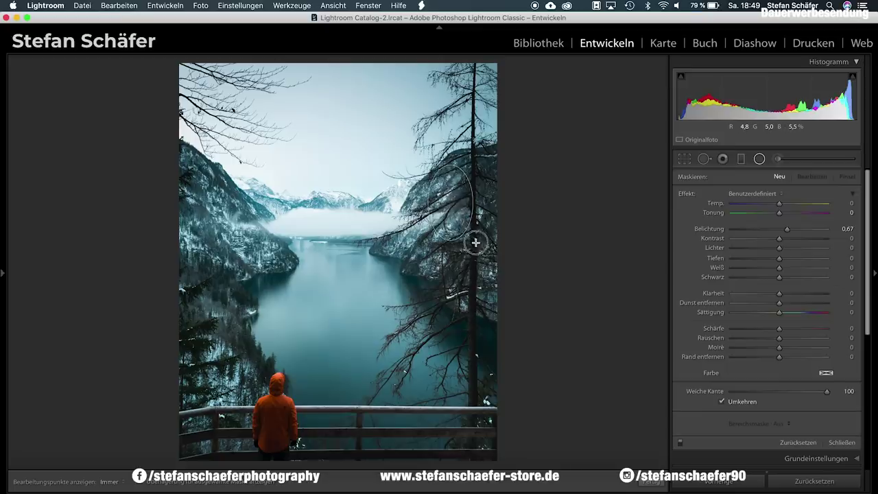
drag(450, 204, 441, 226)
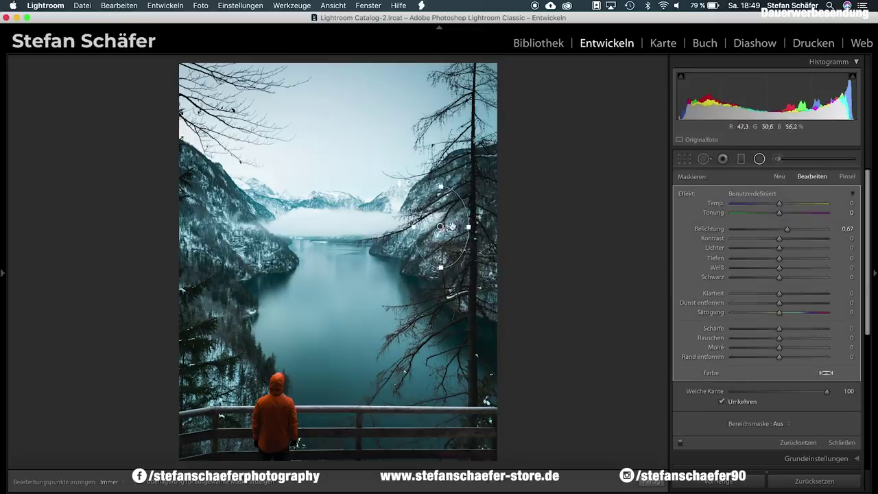
- Duplicate the ellipse twice onto the left mountainside, with exposure set to 0.34
right_click(457, 225)
click(480, 229)
mouse_move(441, 226)
mouse_down()
mouse_move(384, 212)
mouse_move(213, 202)
mouse_move(215, 286)
mouse_up()
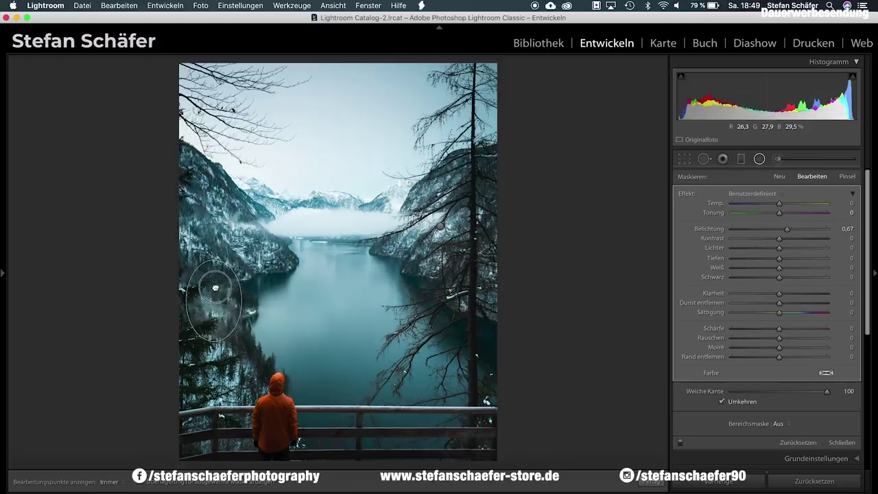
right_click(215, 286)
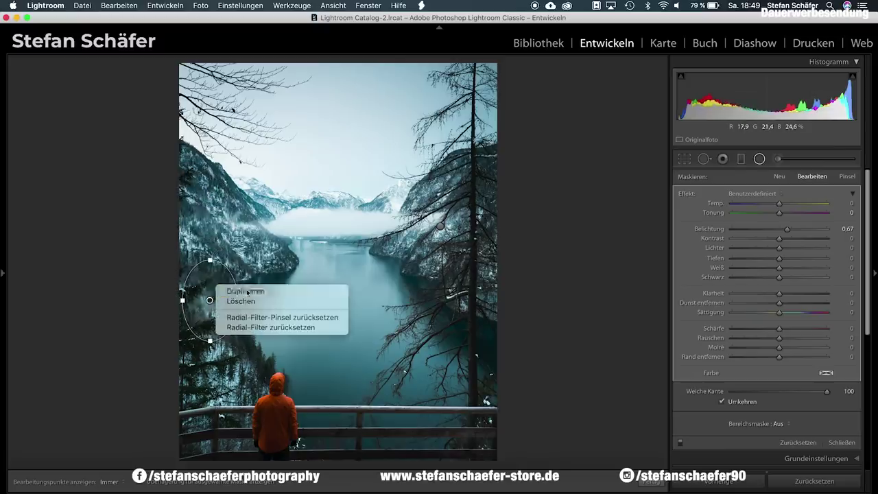
click(221, 291)
drag(209, 286, 206, 188)
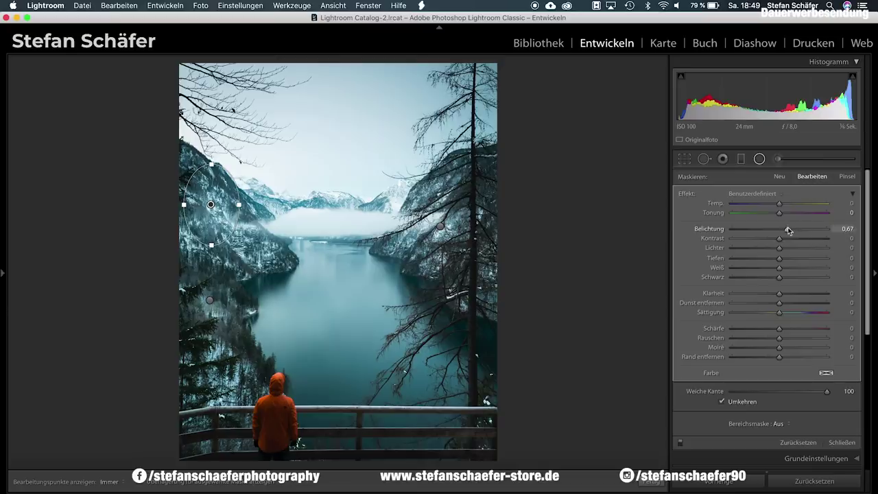
drag(785, 231, 783, 230)
- Copy the ellipse onto the central fog bank and flatten it to fit the band
right_click(234, 198)
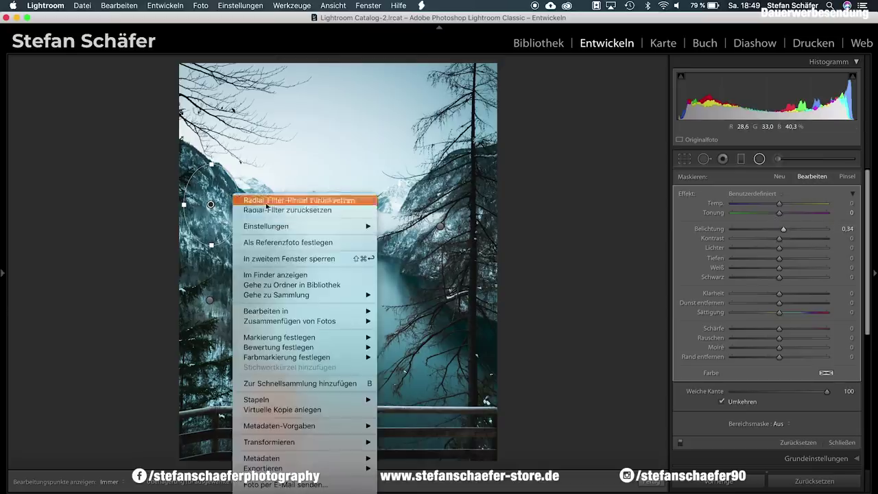
key(Escape)
right_click(232, 191)
click(233, 192)
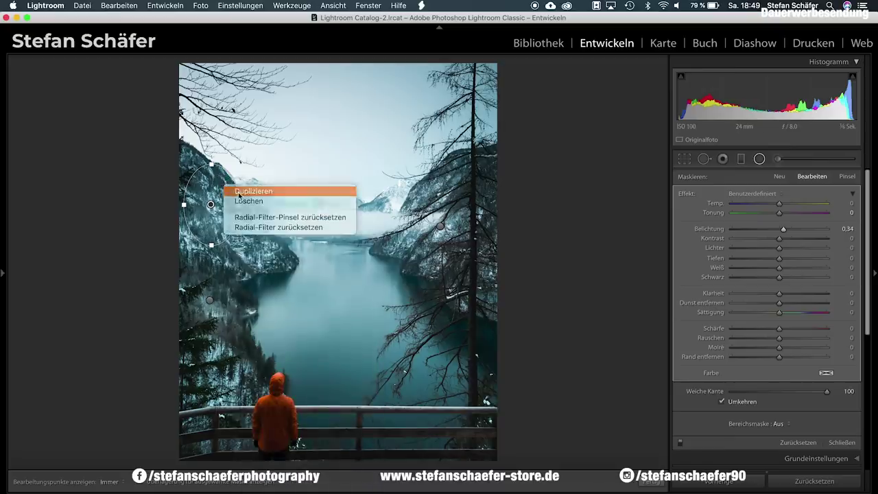
mouse_move(210, 204)
mouse_down()
mouse_move(304, 240)
mouse_move(304, 251)
mouse_move(323, 261)
mouse_move(298, 210)
mouse_move(332, 228)
mouse_move(379, 226)
mouse_up()
drag(312, 217, 352, 220)
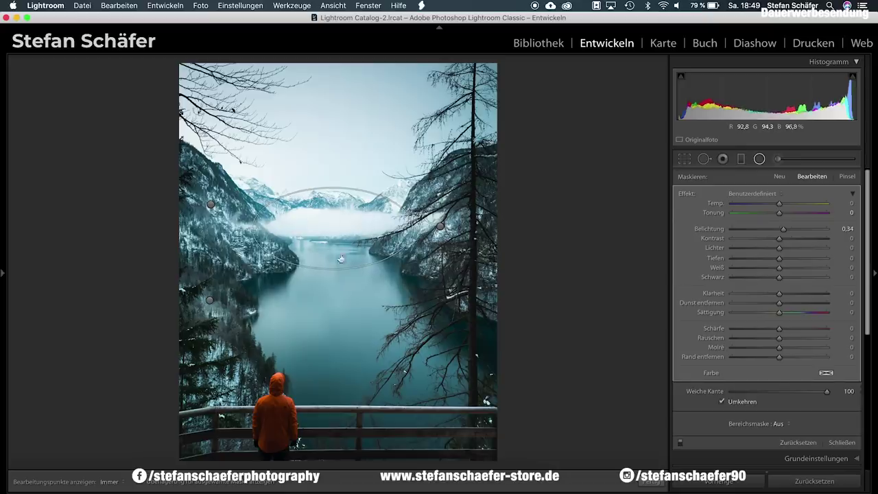
drag(333, 269, 336, 227)
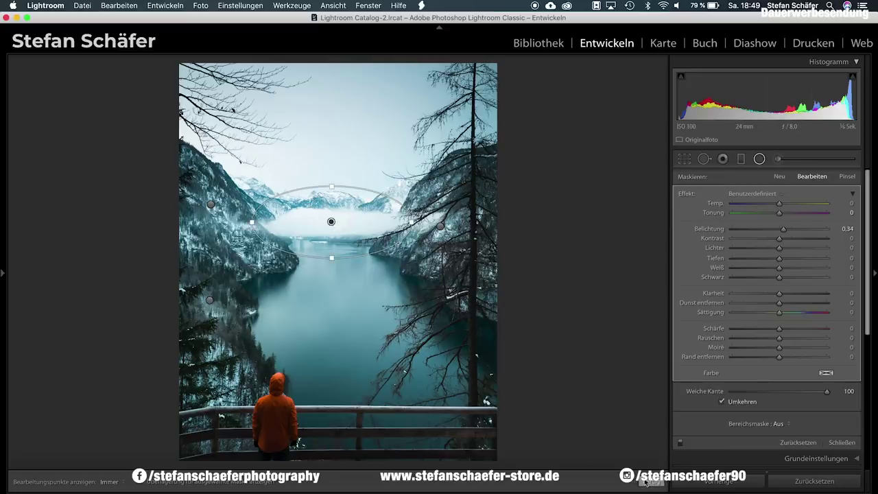
click(646, 482)
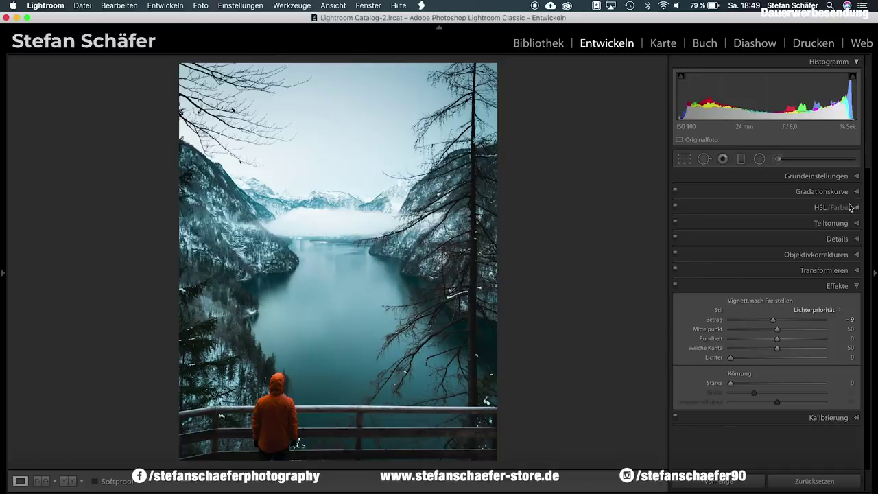
- Paint a +0.54 exposure adjustment brush over the red-jacketed figure and its hood
key(k)
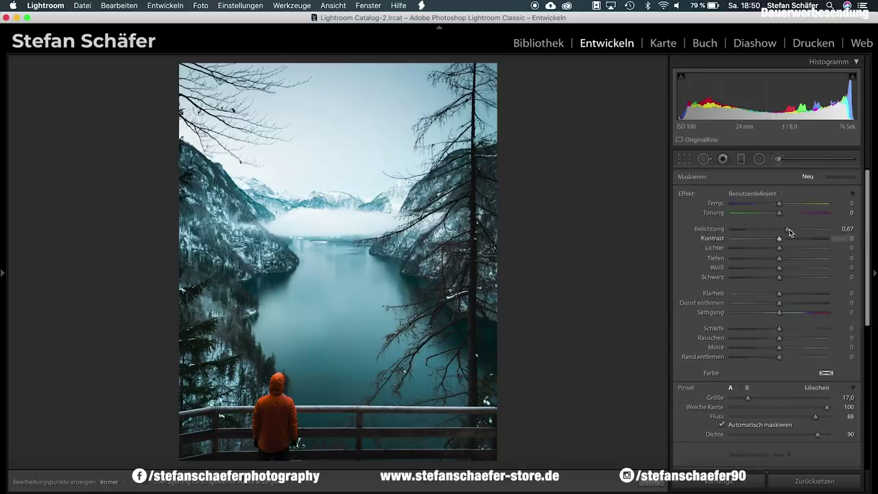
drag(787, 230, 784, 230)
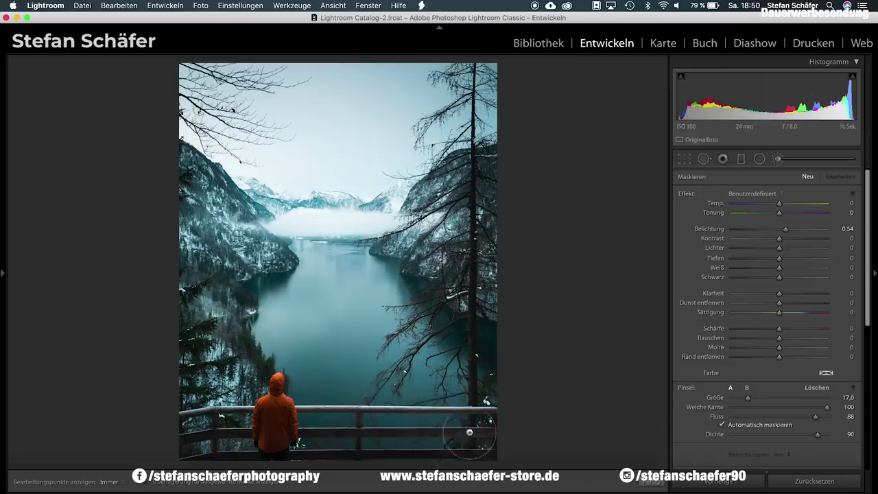
key(h)
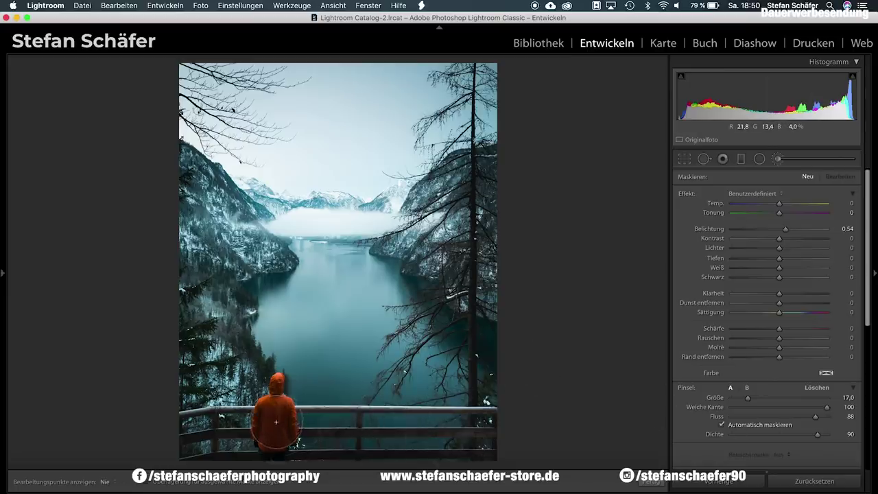
drag(275, 433, 287, 388)
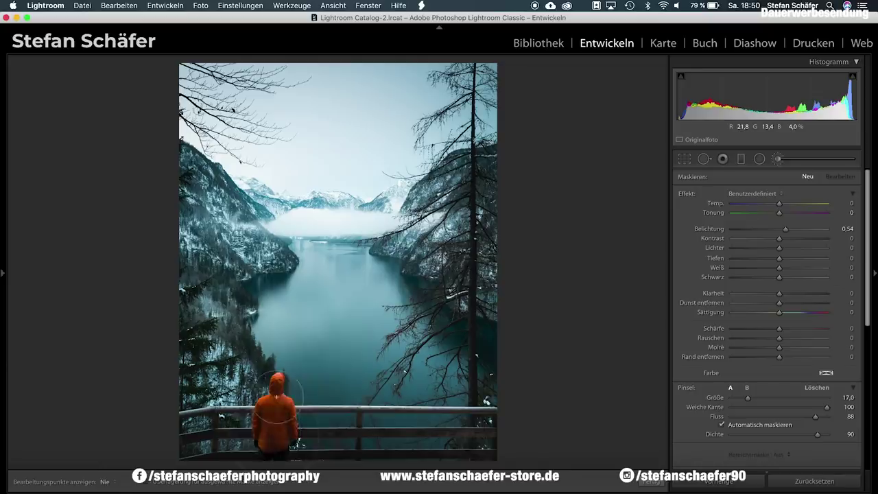
drag(287, 388, 281, 439)
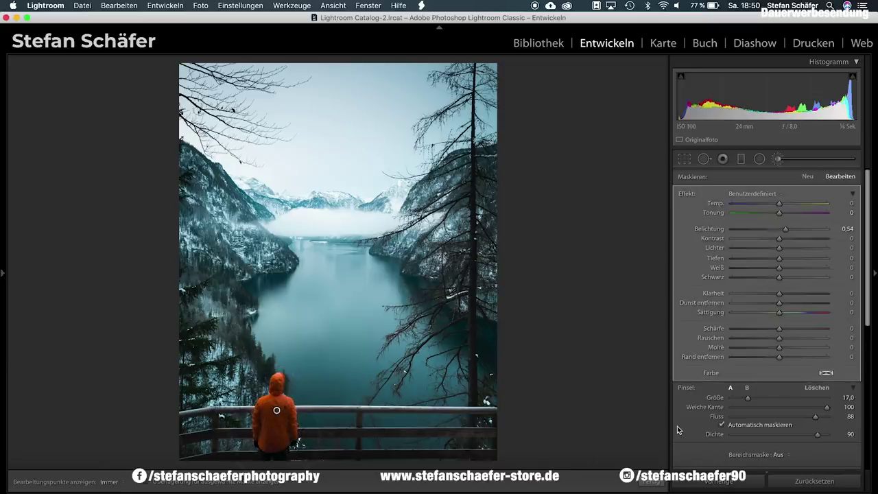
click(654, 482)
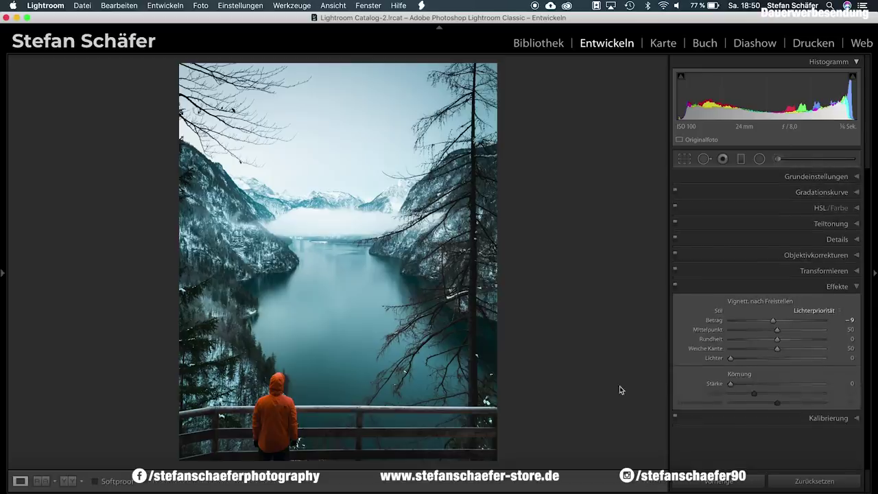